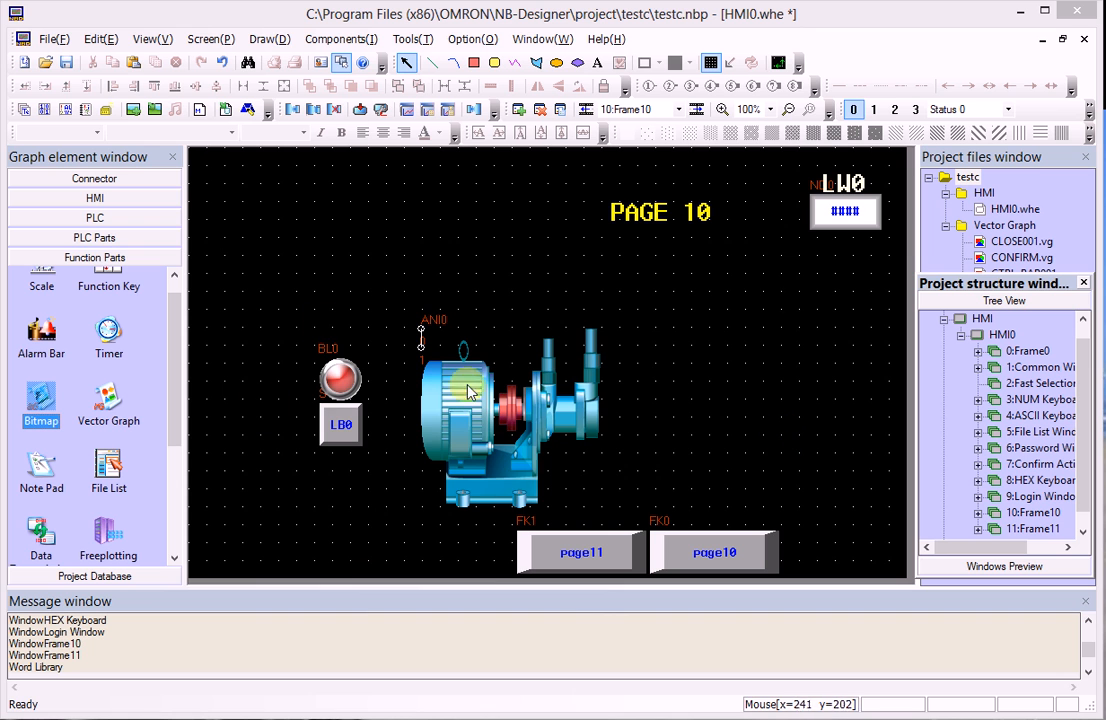
# View the Frame11 and Frame10 screens of the HMI project, ending on Frame10
pyautogui.doubleClick(1030, 528)
pyautogui.doubleClick(1018, 512)
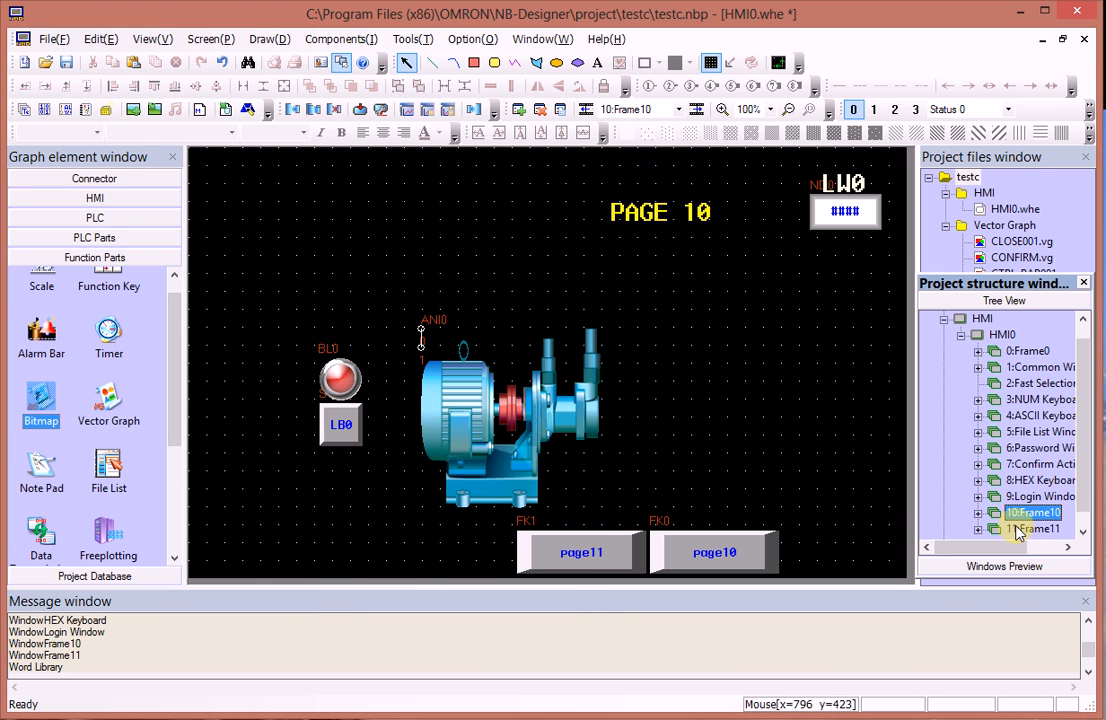
pyautogui.doubleClick(1022, 529)
pyautogui.doubleClick(1016, 512)
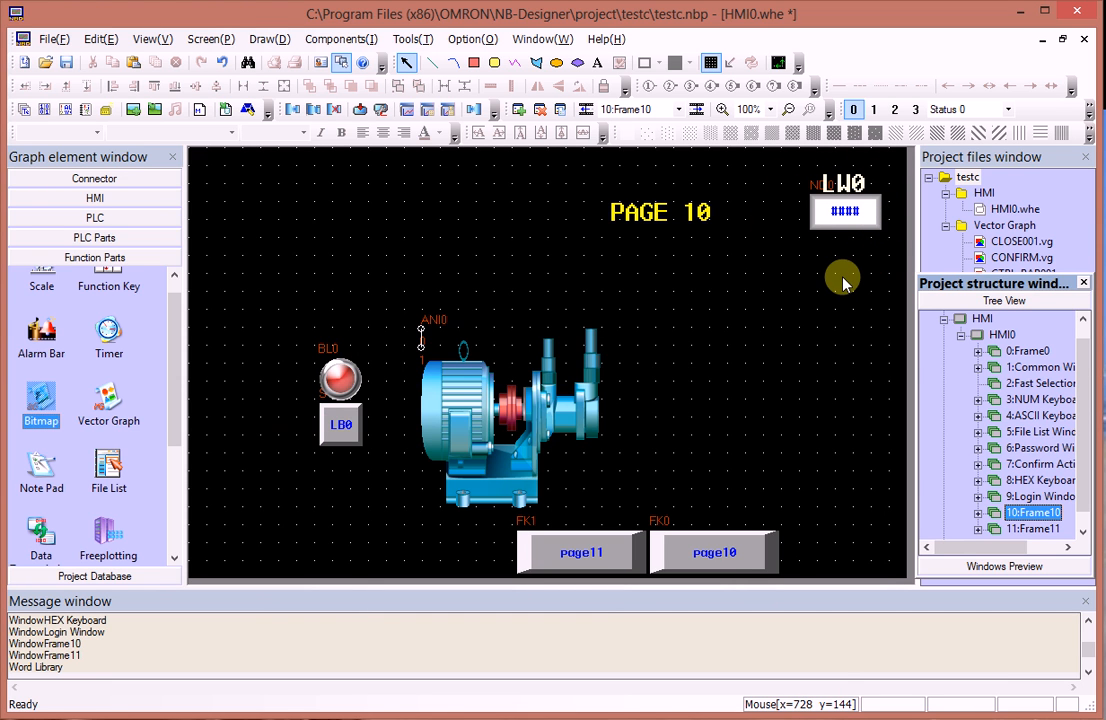
# Create a new macrocode file named macro_0.c for HMI0
pyautogui.click(413, 42)
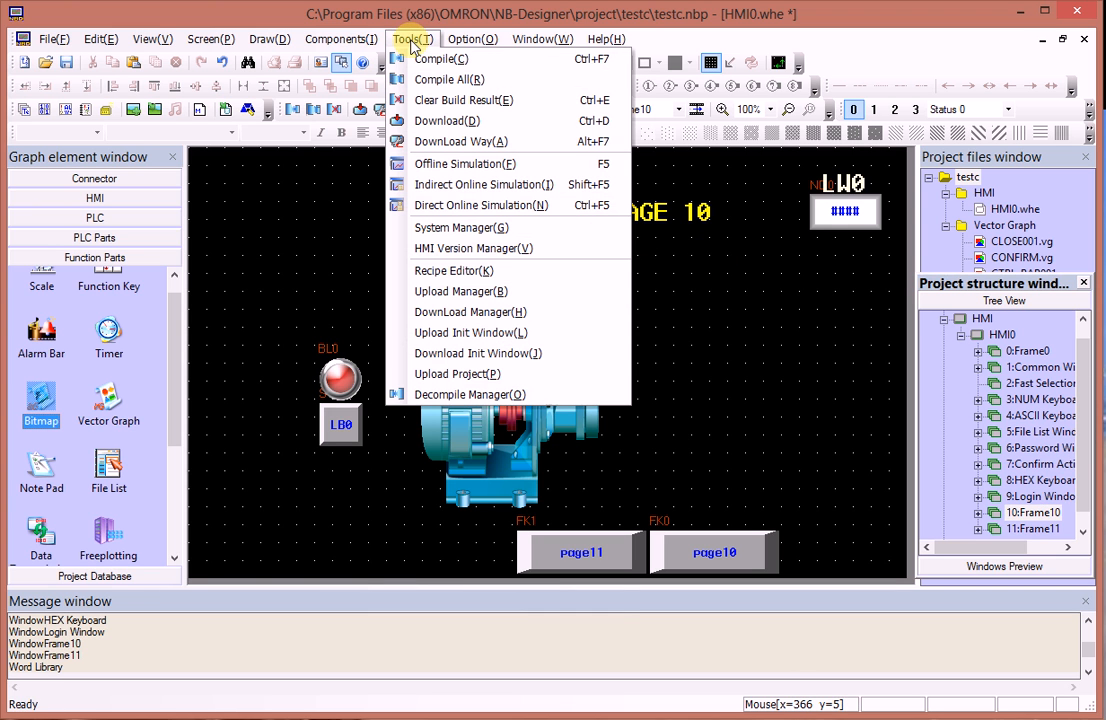
pyautogui.moveTo(463, 45)
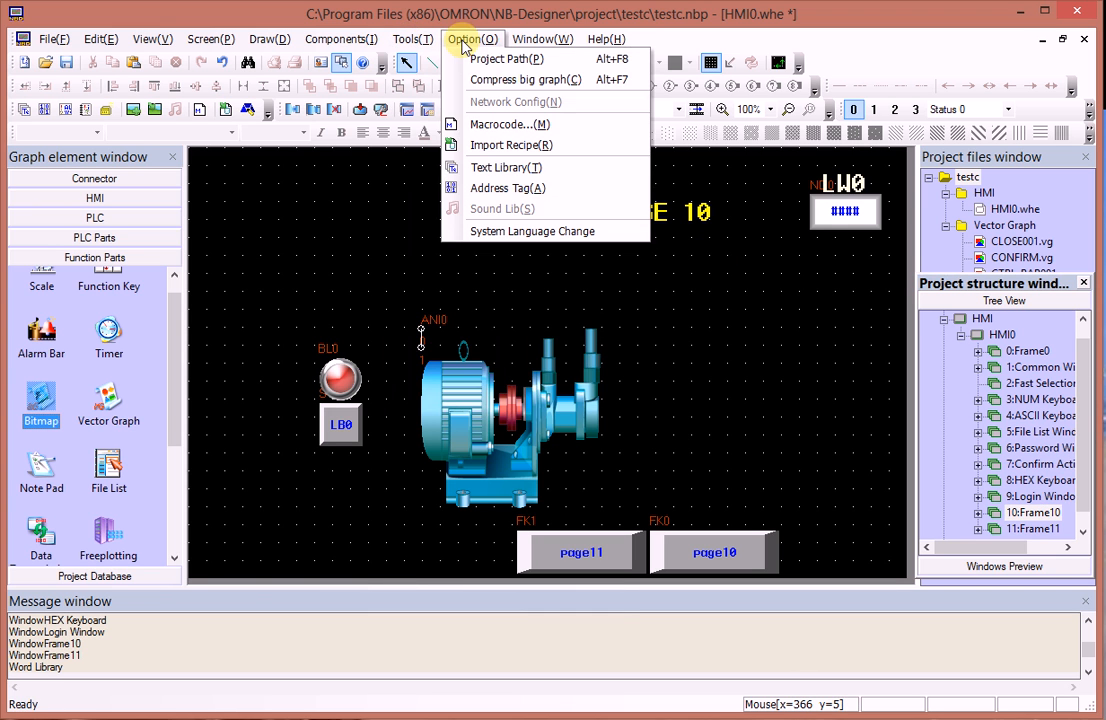
pyautogui.click(488, 124)
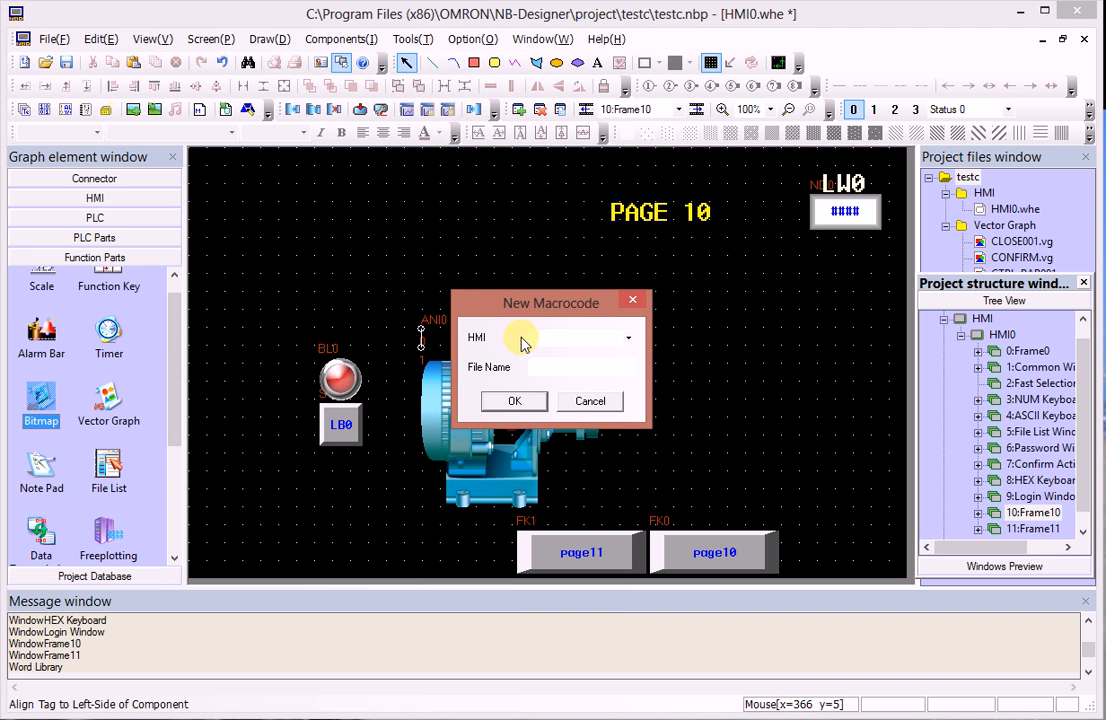
pyautogui.click(628, 337)
pyautogui.click(585, 354)
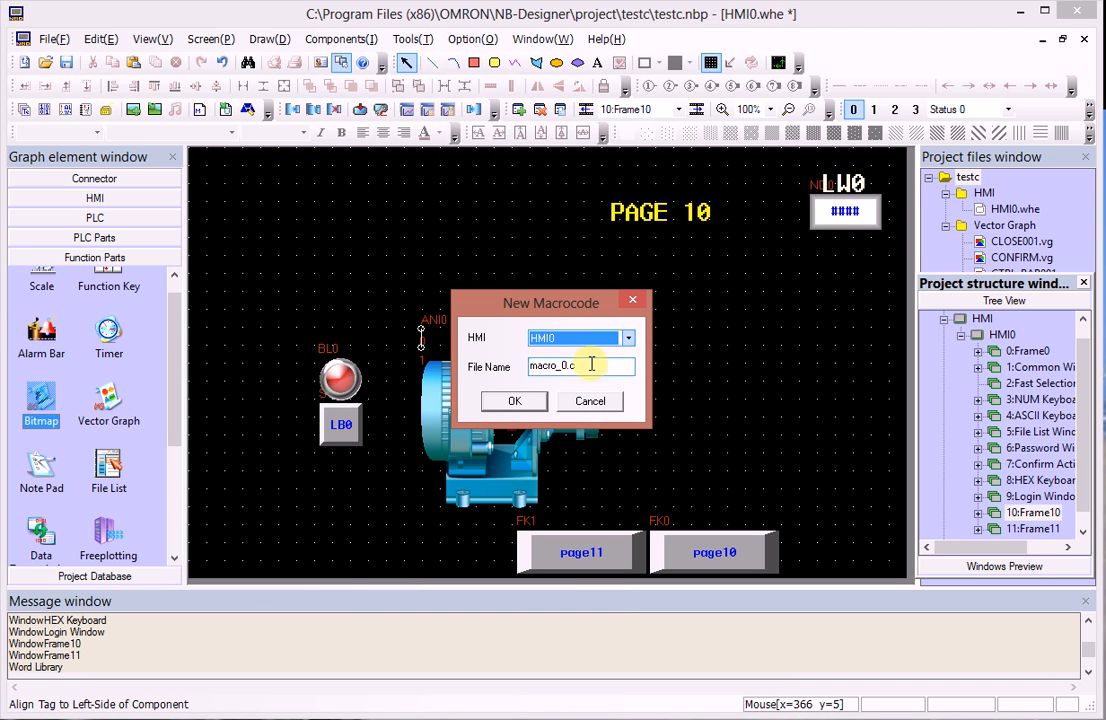
pyautogui.click(494, 408)
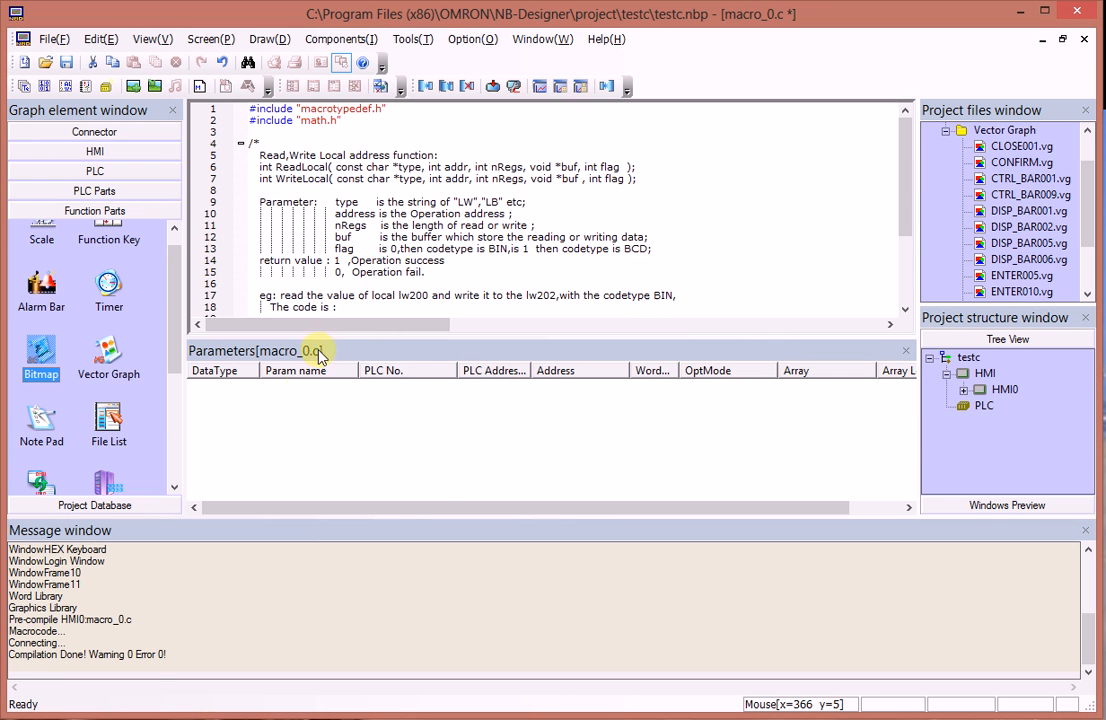
# Add a read/write bit variable named VarLB0 to the macro, using address type LB and address 0
pyautogui.rightClick(310, 405)
pyautogui.click(341, 412)
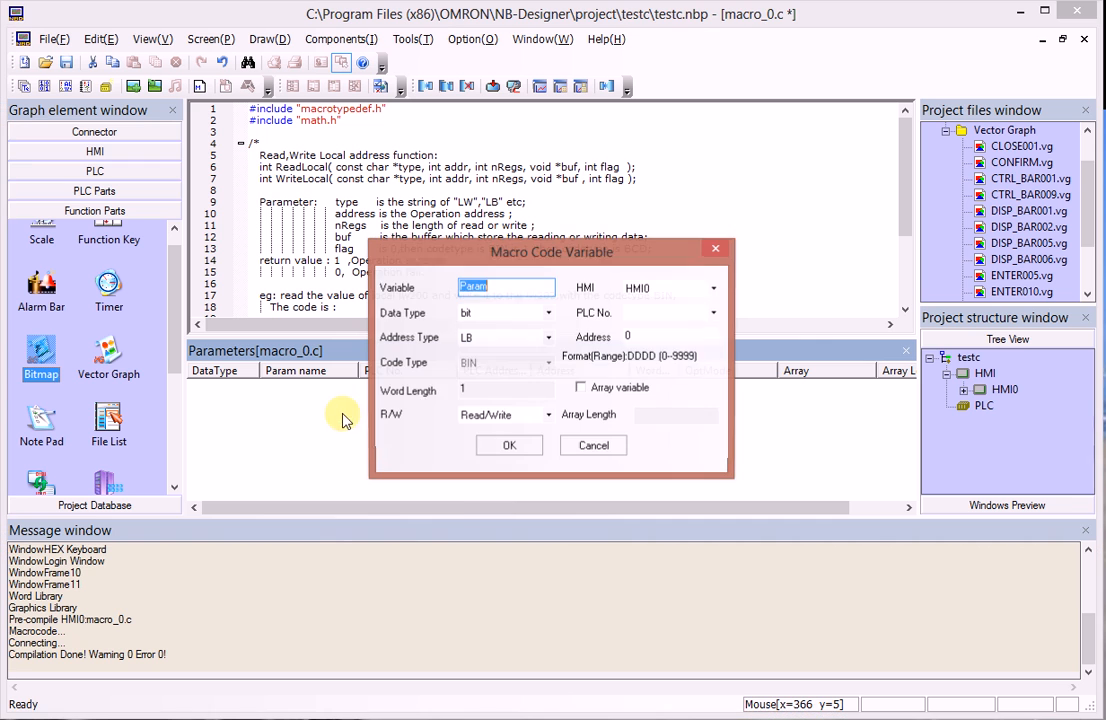
pyautogui.write('VarLB0')
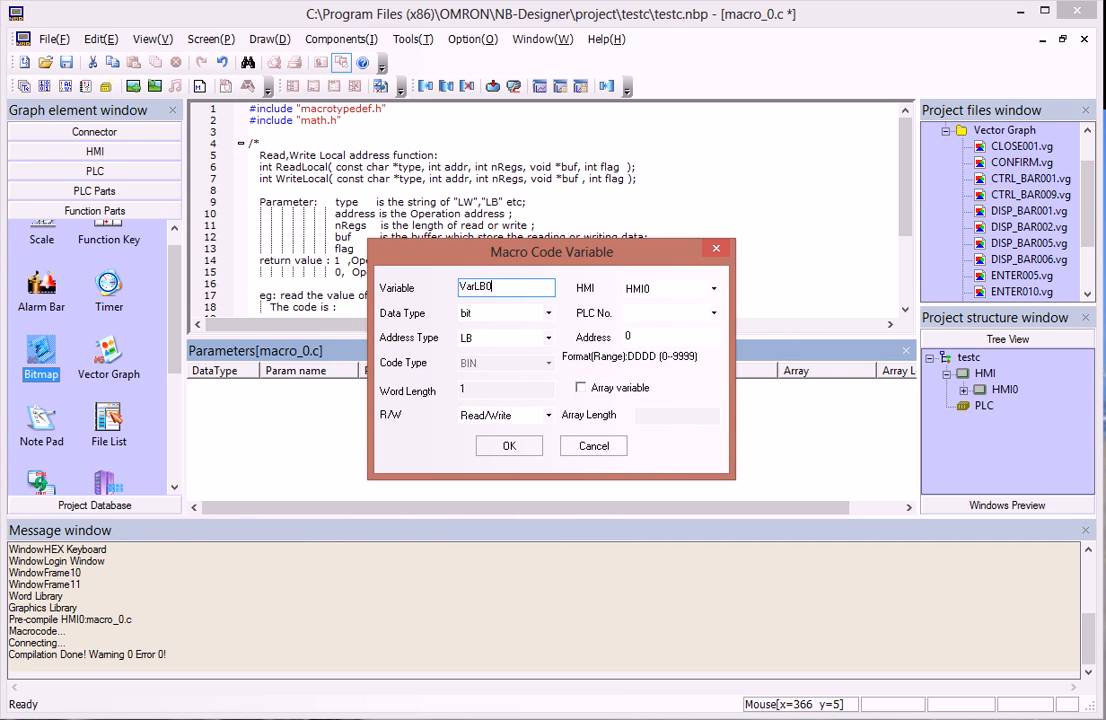
pyautogui.click(489, 448)
# Add a read/write macro variable named VarLW0 with data type signed short, address type LW and address 0
pyautogui.rightClick(357, 437)
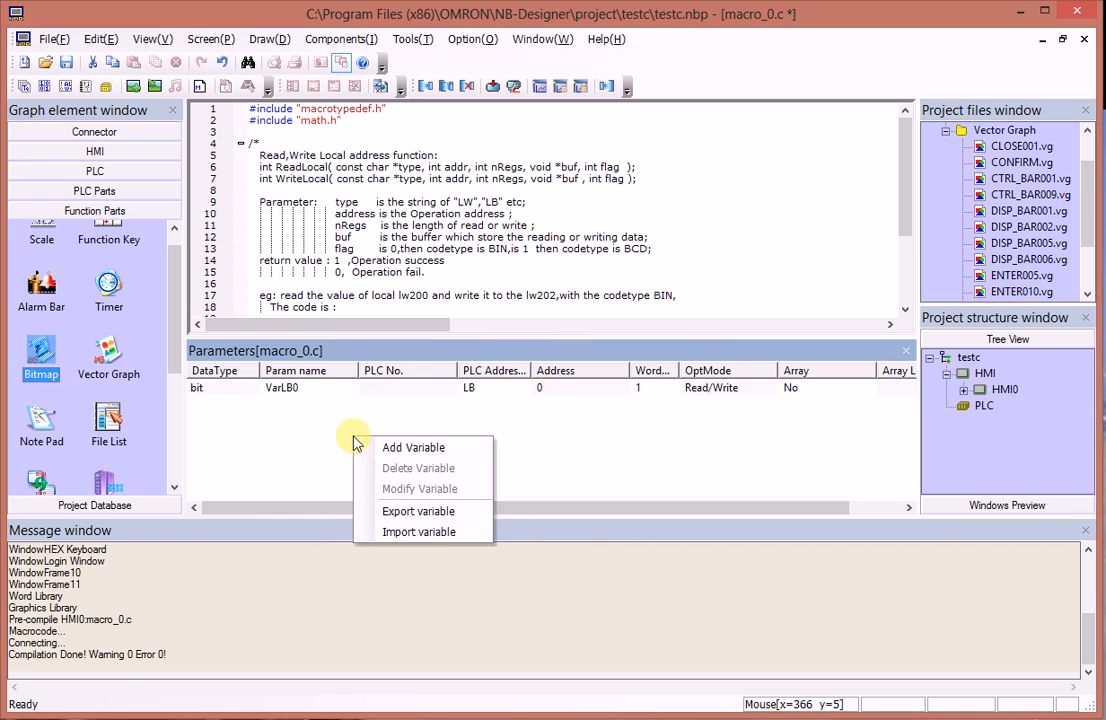
pyautogui.click(387, 451)
pyautogui.click(495, 286)
pyautogui.write('W0')
pyautogui.click(525, 337)
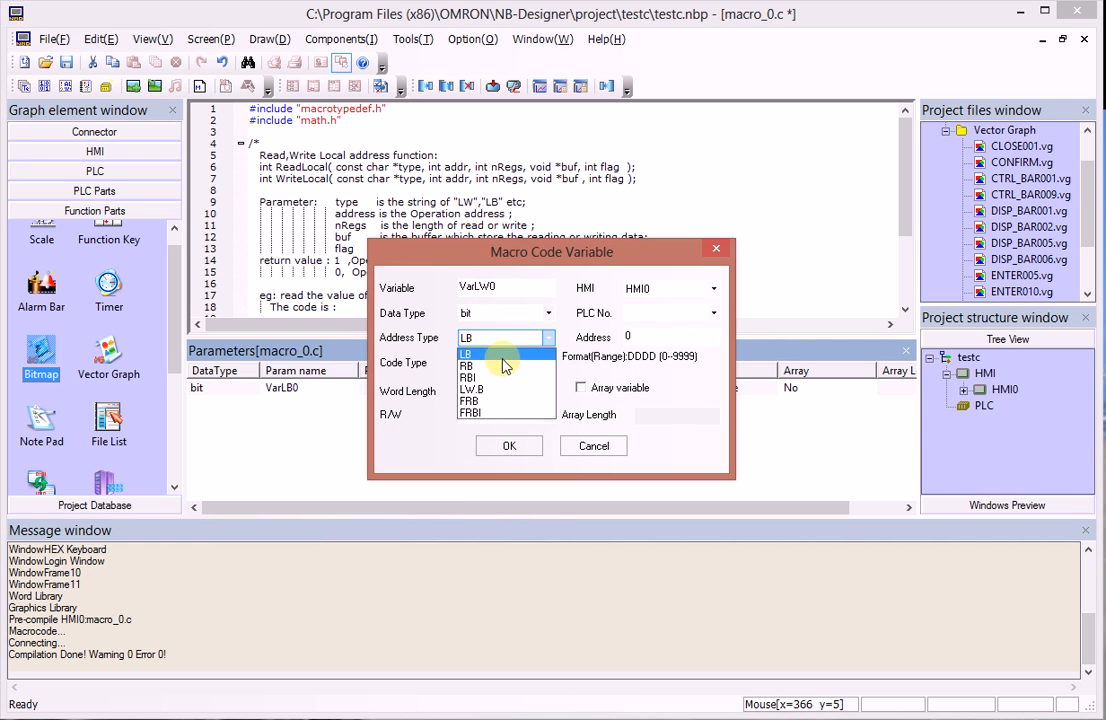
pyautogui.click(501, 352)
pyautogui.click(490, 313)
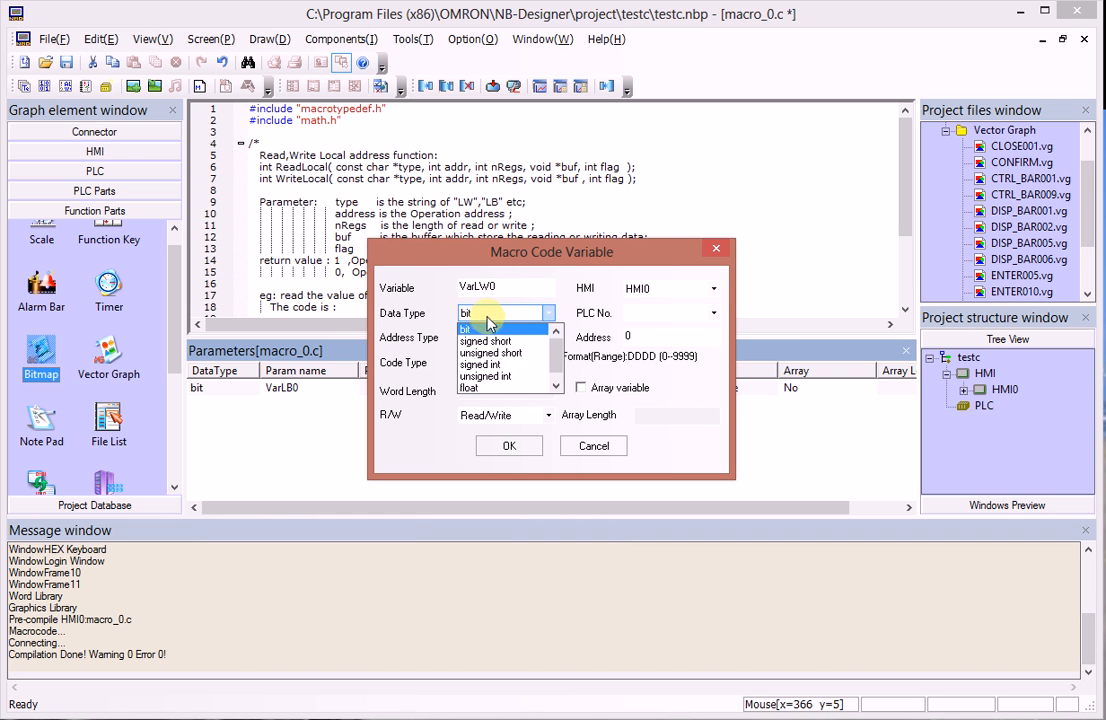
pyautogui.click(494, 366)
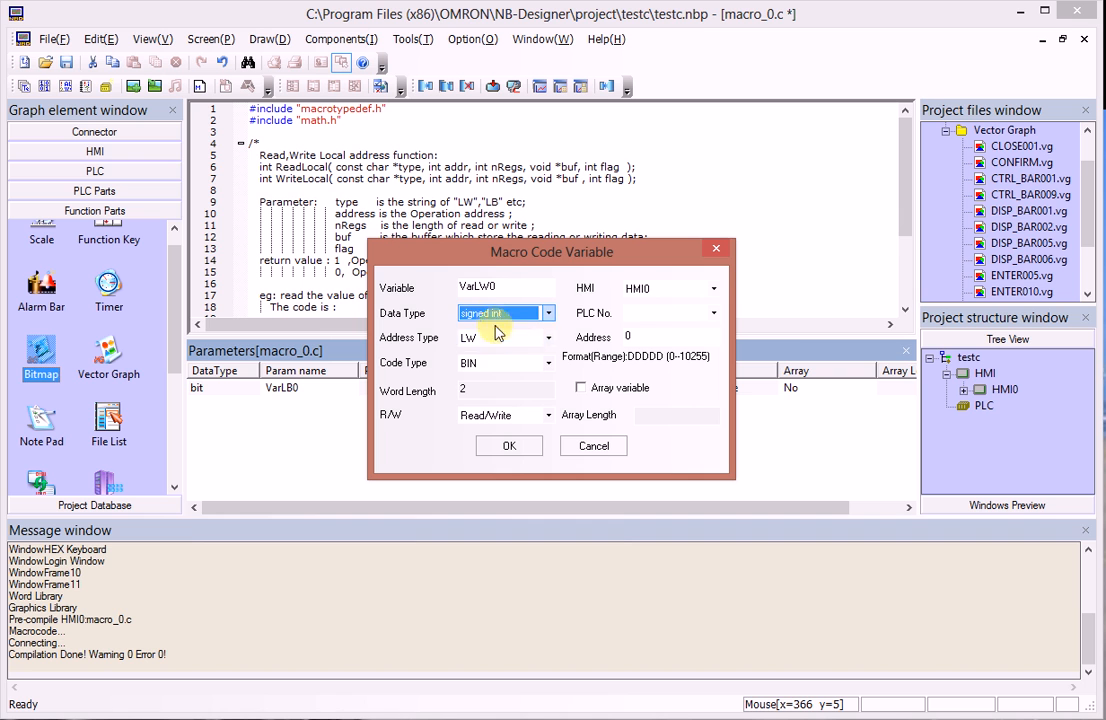
pyautogui.click(494, 313)
pyautogui.click(492, 330)
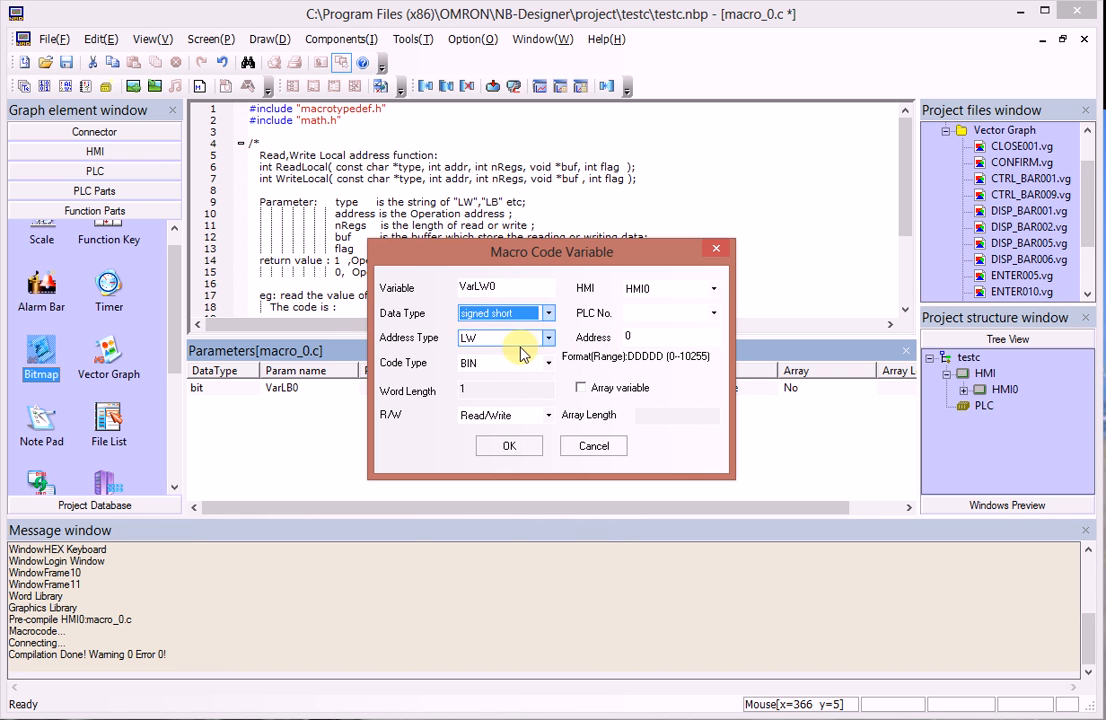
pyautogui.click(505, 447)
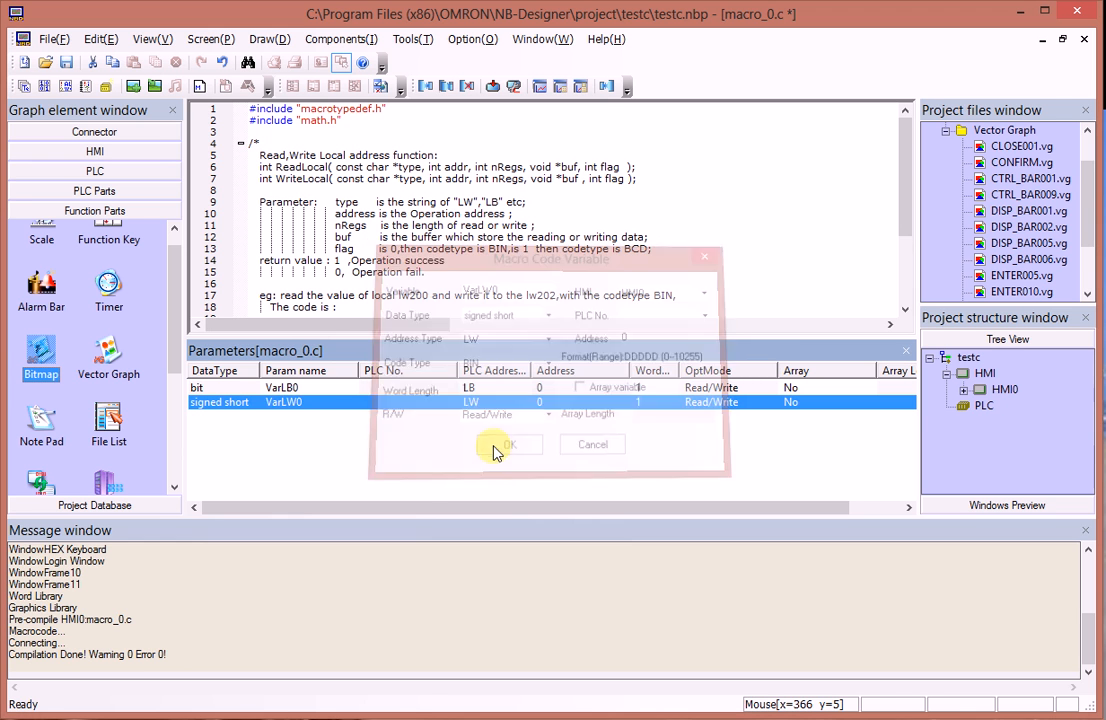
# Write the statement "if ( VarLB0 == 1 ) VarLW0 = VarLW0 +1;" inside MacroEntry, above the return line
pyautogui.click(666, 240)
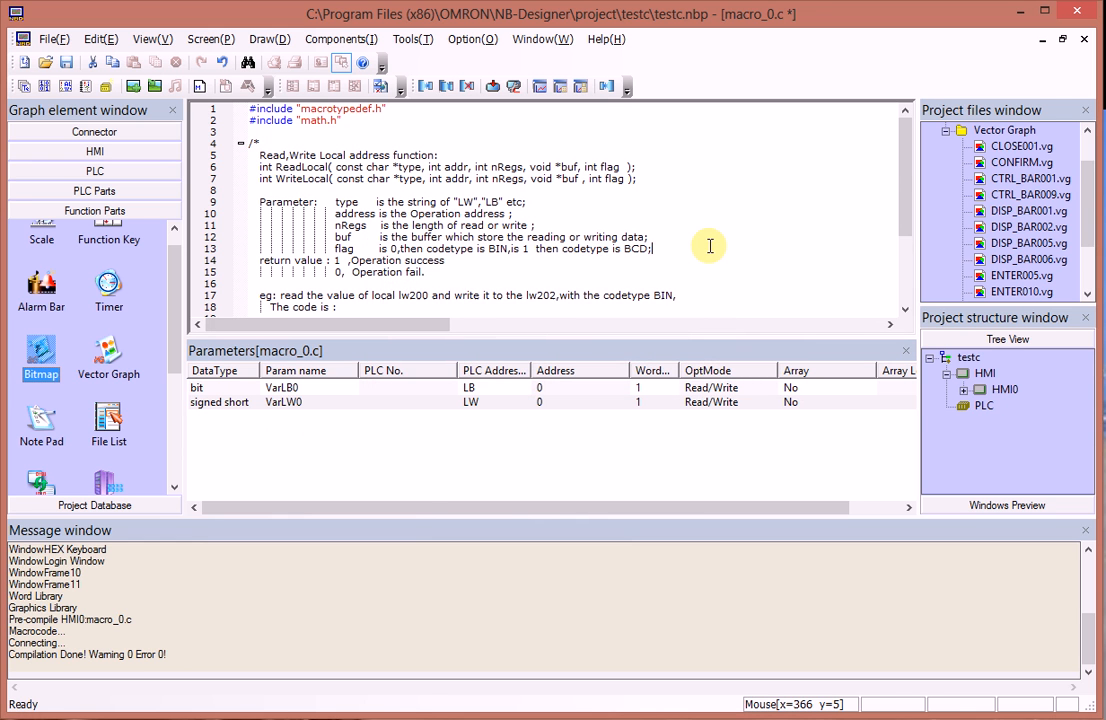
pyautogui.scroll(-3, 711, 244)
pyautogui.click(257, 284)
pyautogui.press('Return')
pyautogui.press('Return')
pyautogui.press('Return')
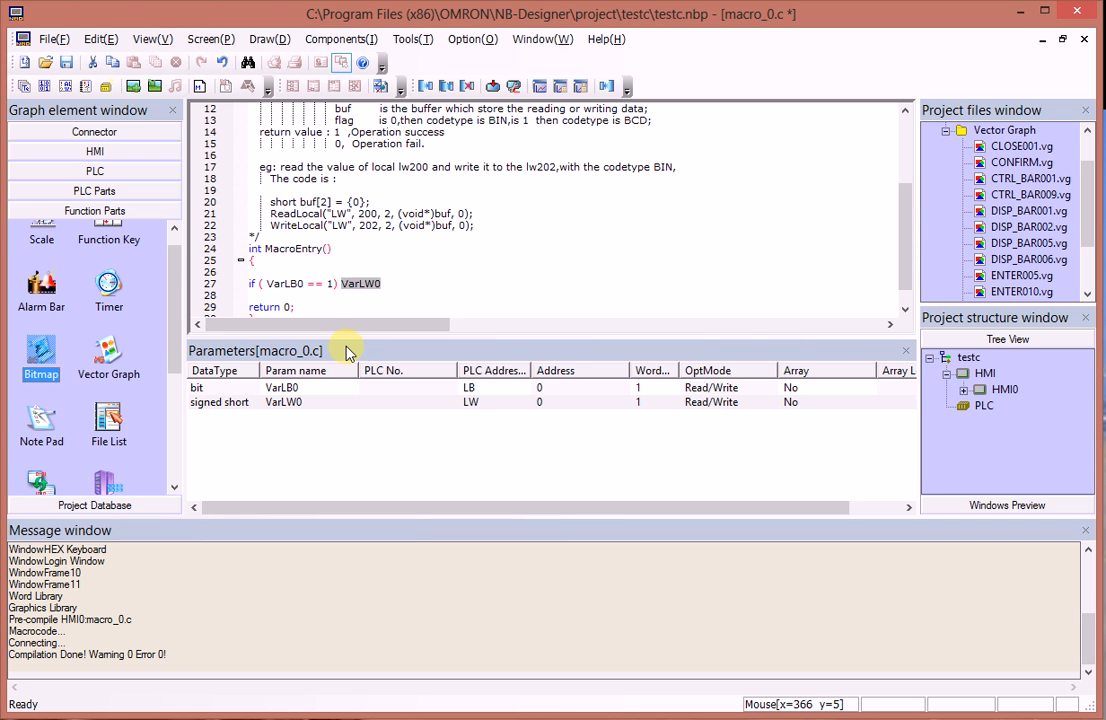
pyautogui.hotkey('ctrl', 'c')
pyautogui.press('Right')
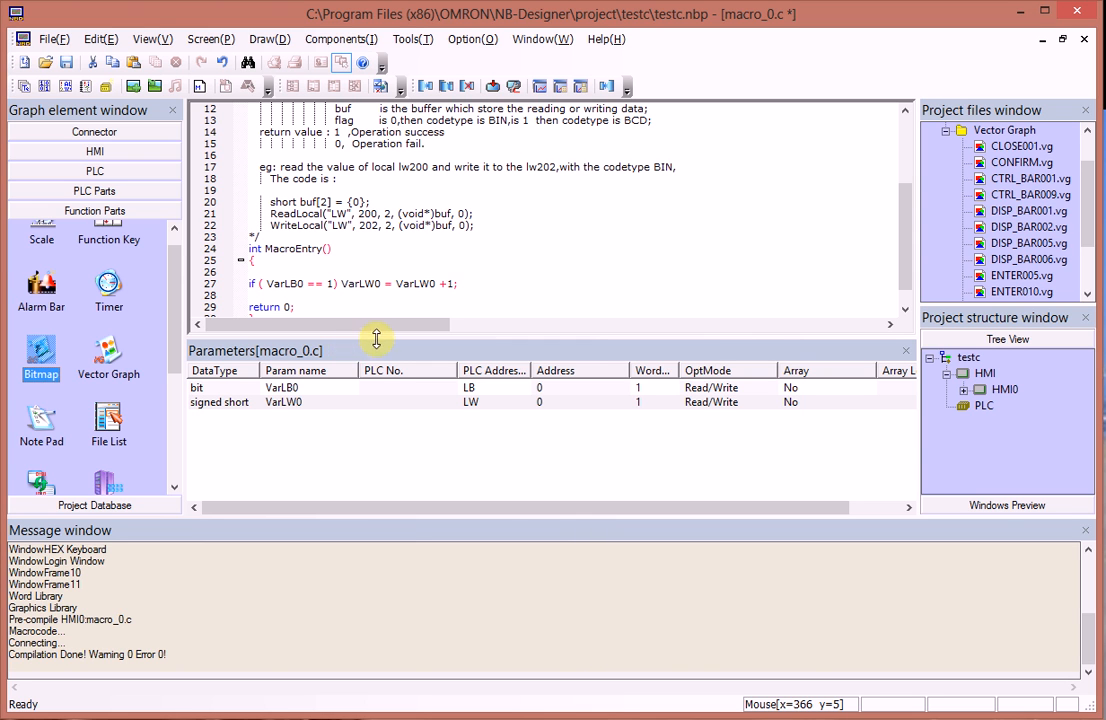
pyautogui.click(331, 284)
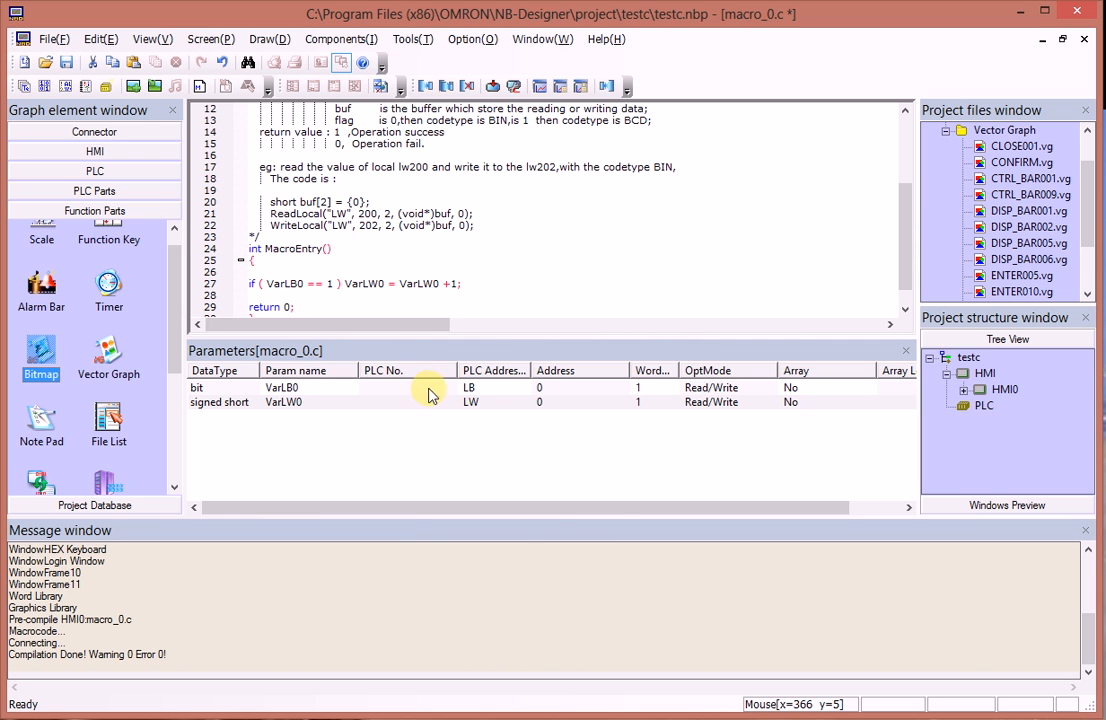
# Close the macro_0.c editor and save its changes
pyautogui.moveTo(343, 283); pyautogui.dragTo(462, 283)
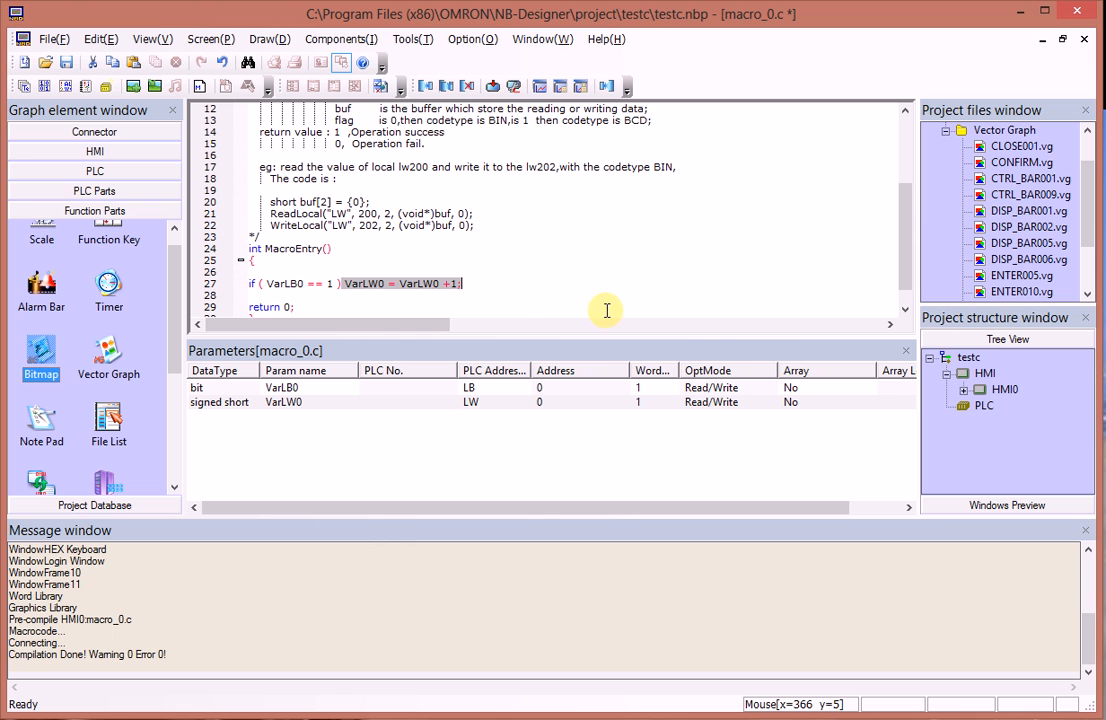
pyautogui.click(1084, 39)
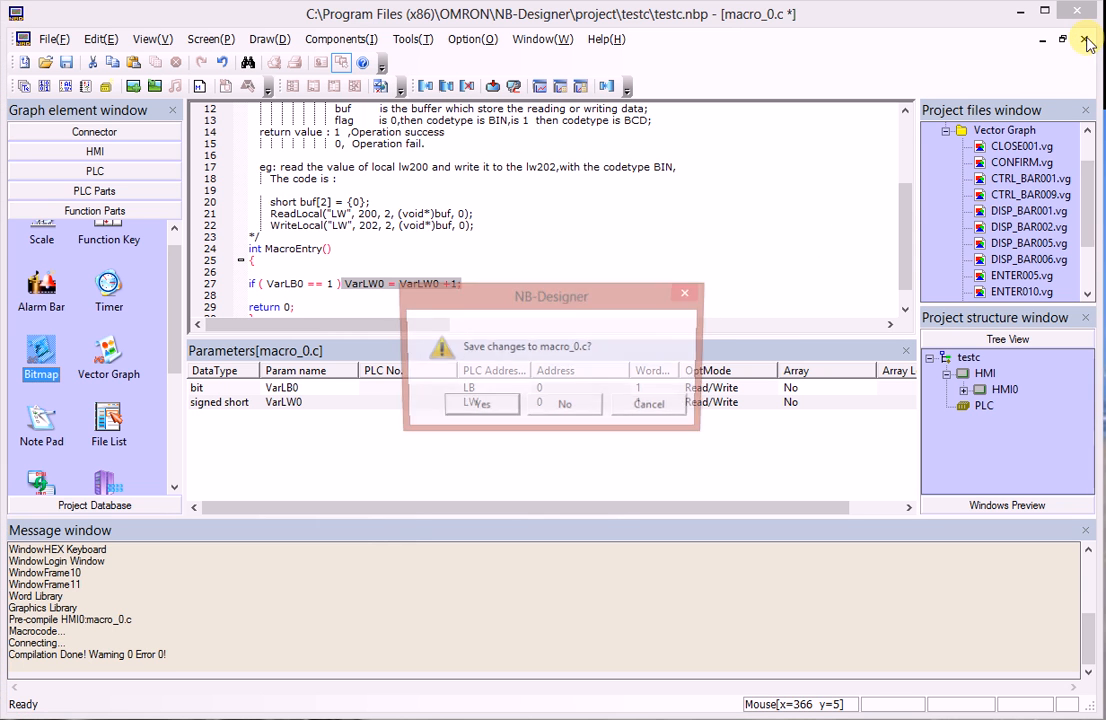
pyautogui.click(477, 404)
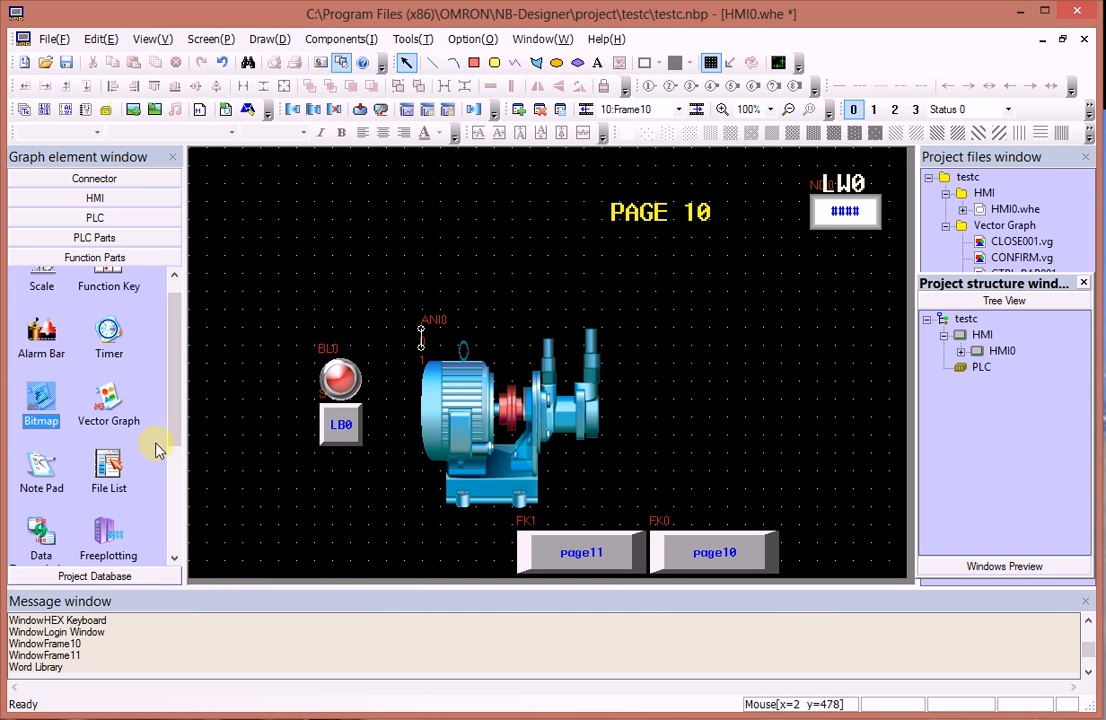
# Start adding a Timer component to Frame10 and set its execution cycle to 10 (×100 ms)
pyautogui.click(106, 340)
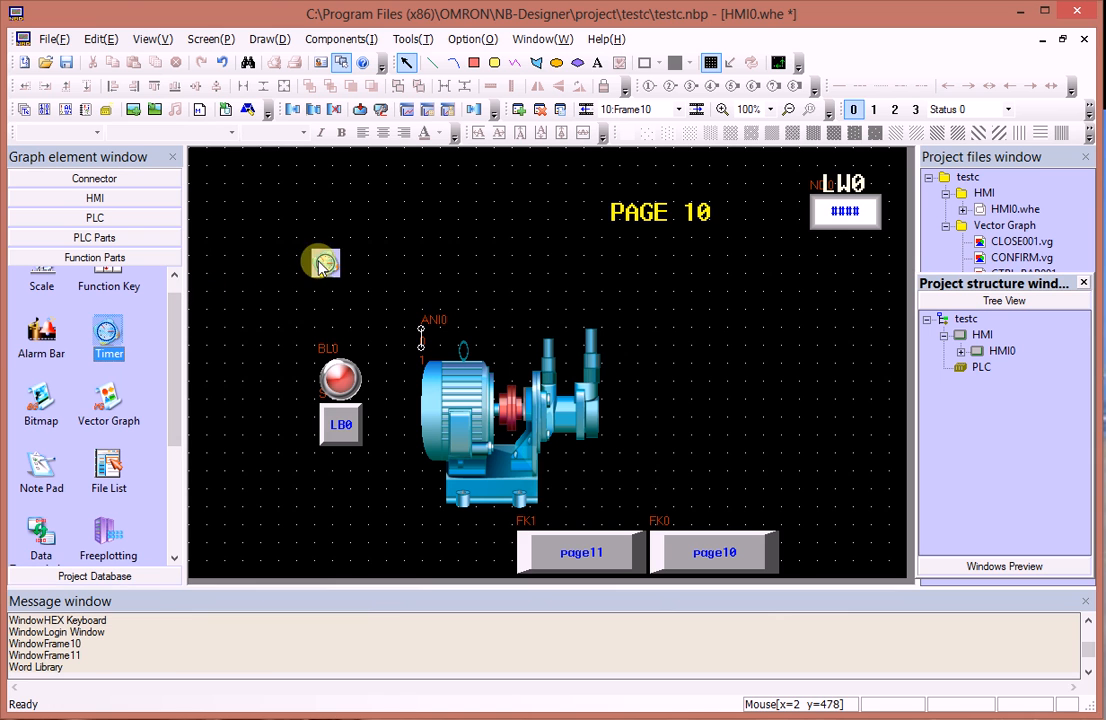
pyautogui.click(484, 262)
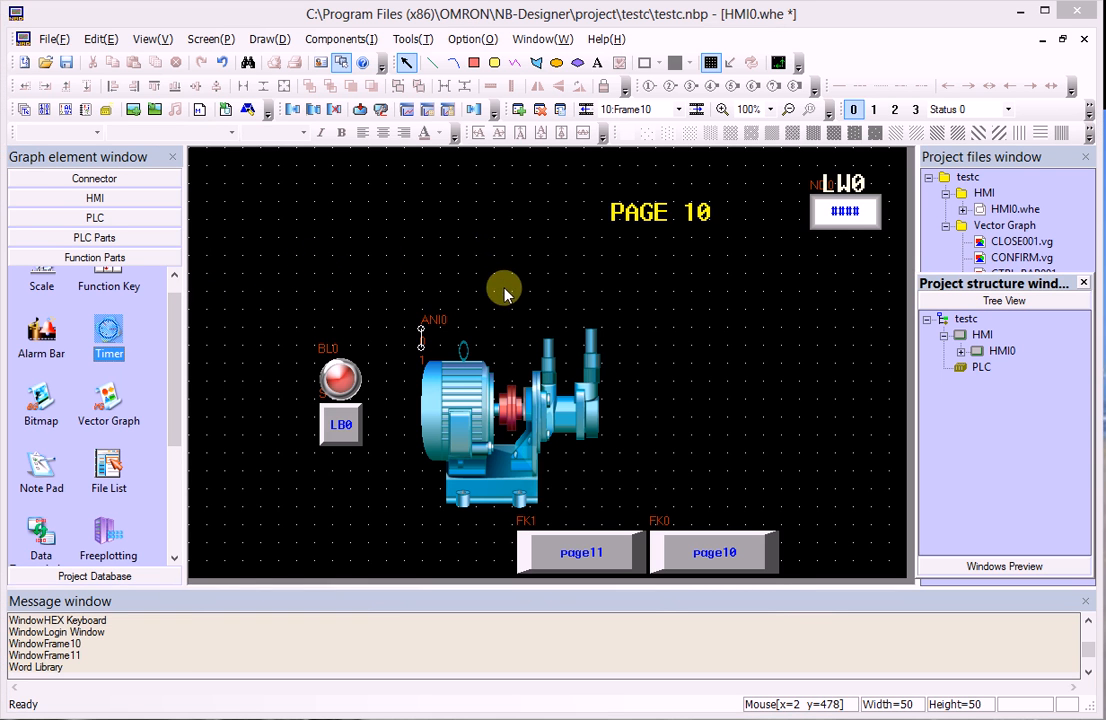
pyautogui.press('Tab')
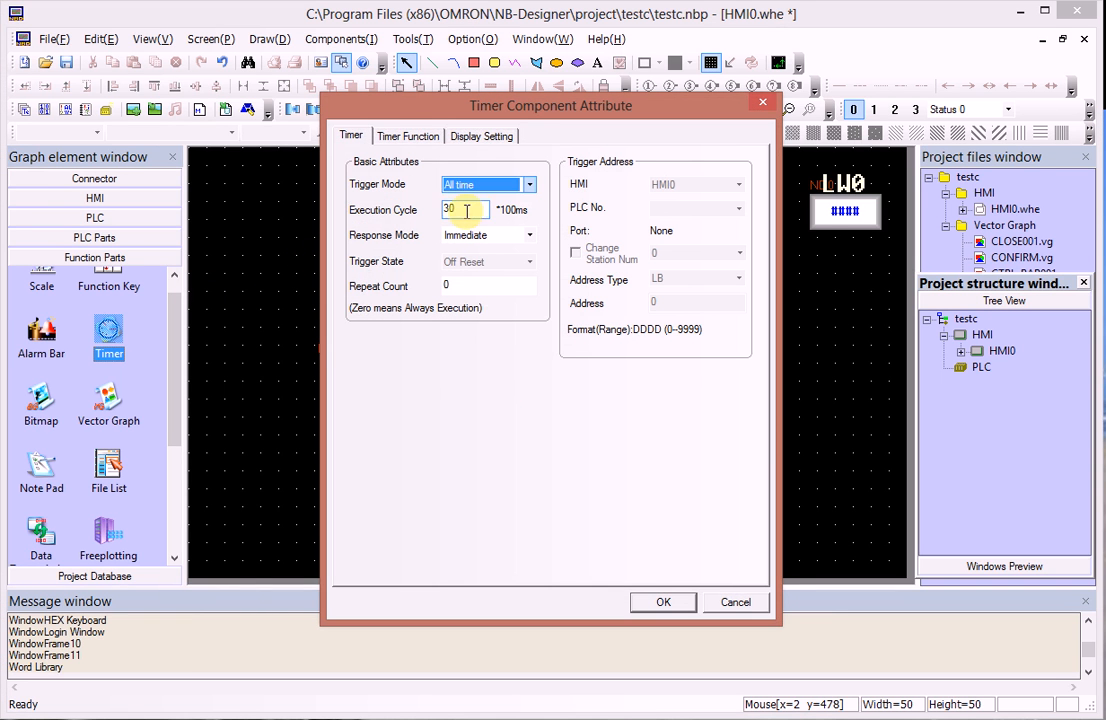
pyautogui.write('10')
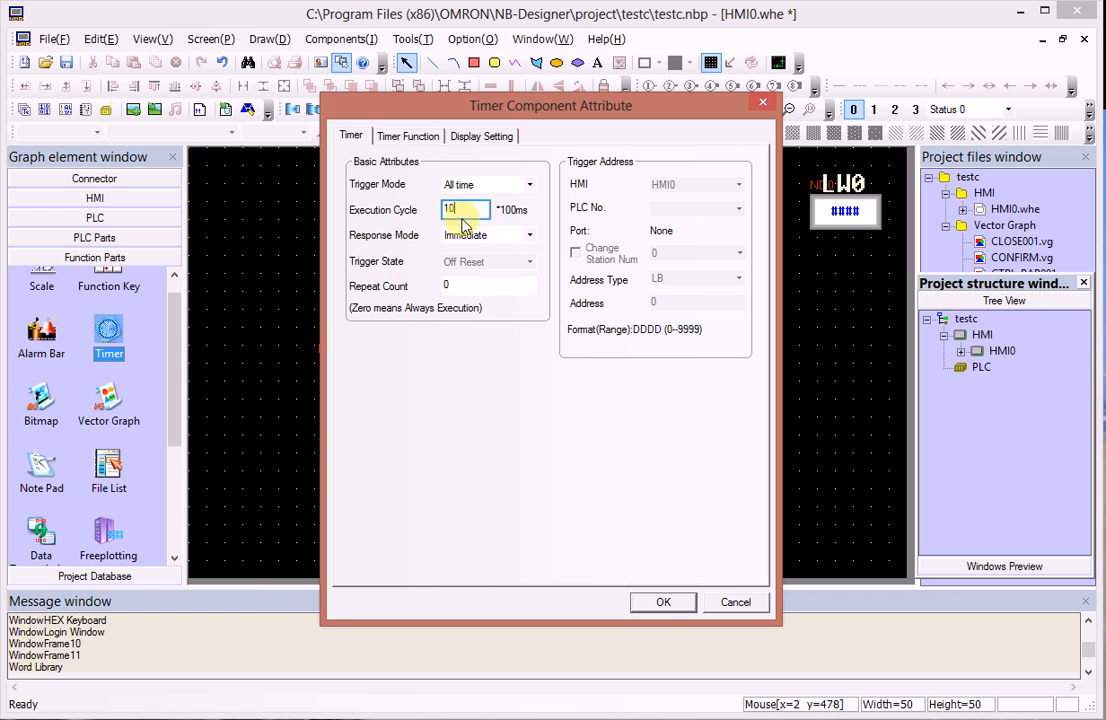
# Make the timer execute macro_0.c and place it to the right of the pump drawing, below the PAGE 10 text
pyautogui.click(392, 138)
pyautogui.click(352, 160)
pyautogui.click(533, 162)
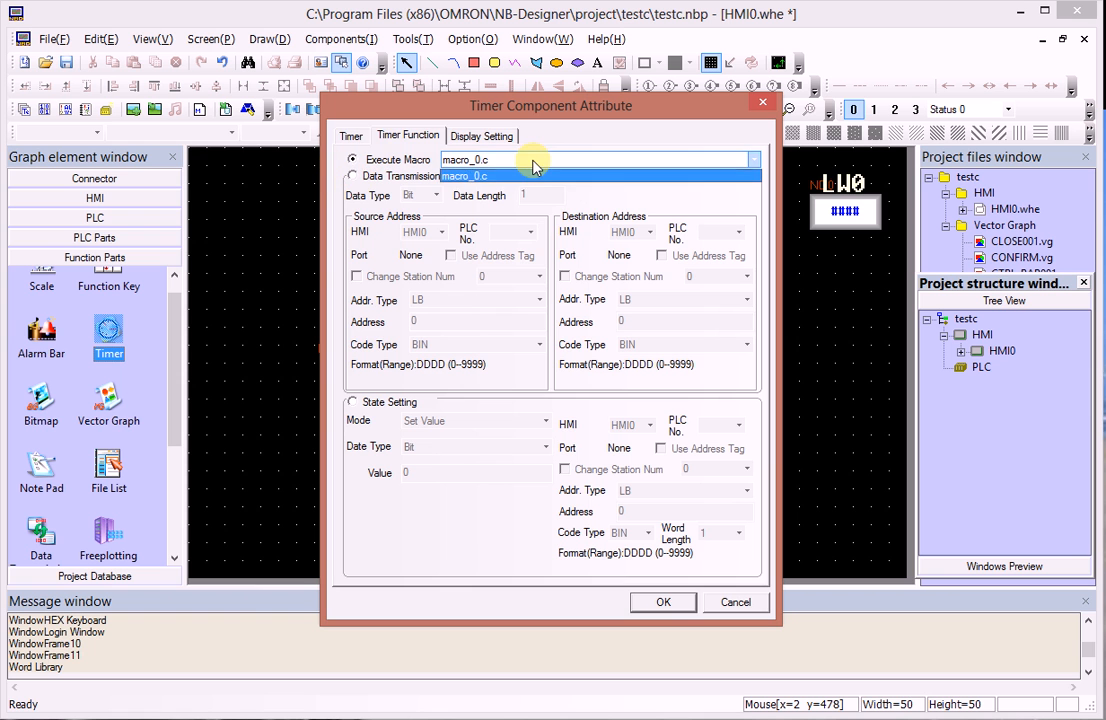
pyautogui.click(533, 175)
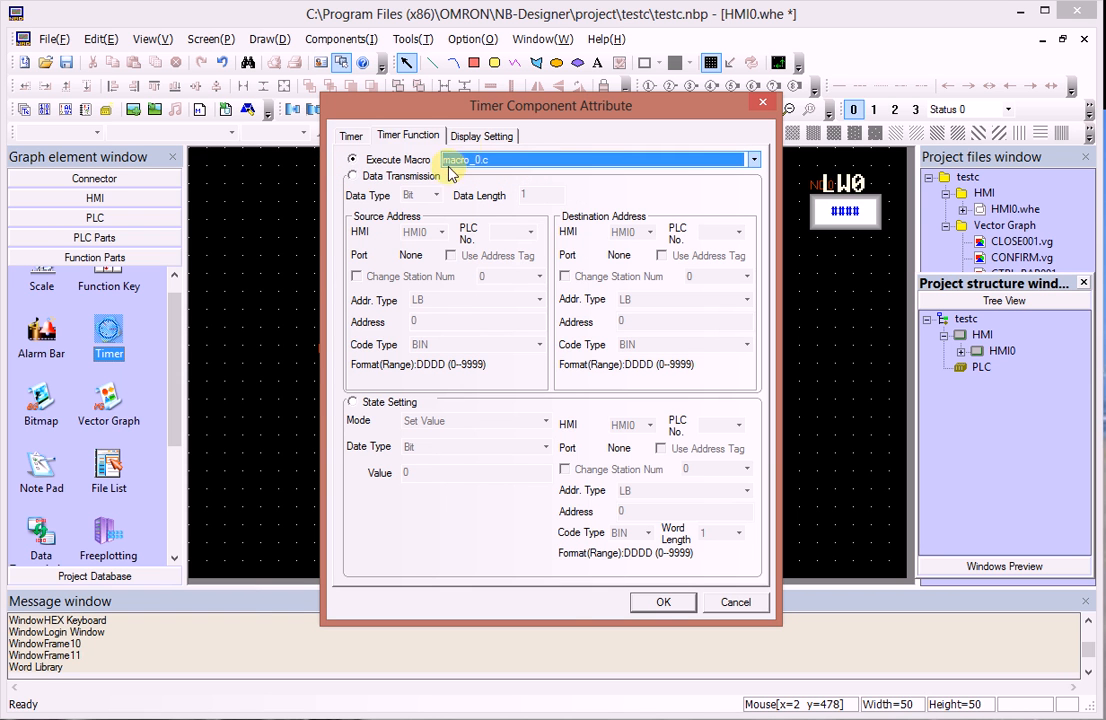
pyautogui.click(650, 602)
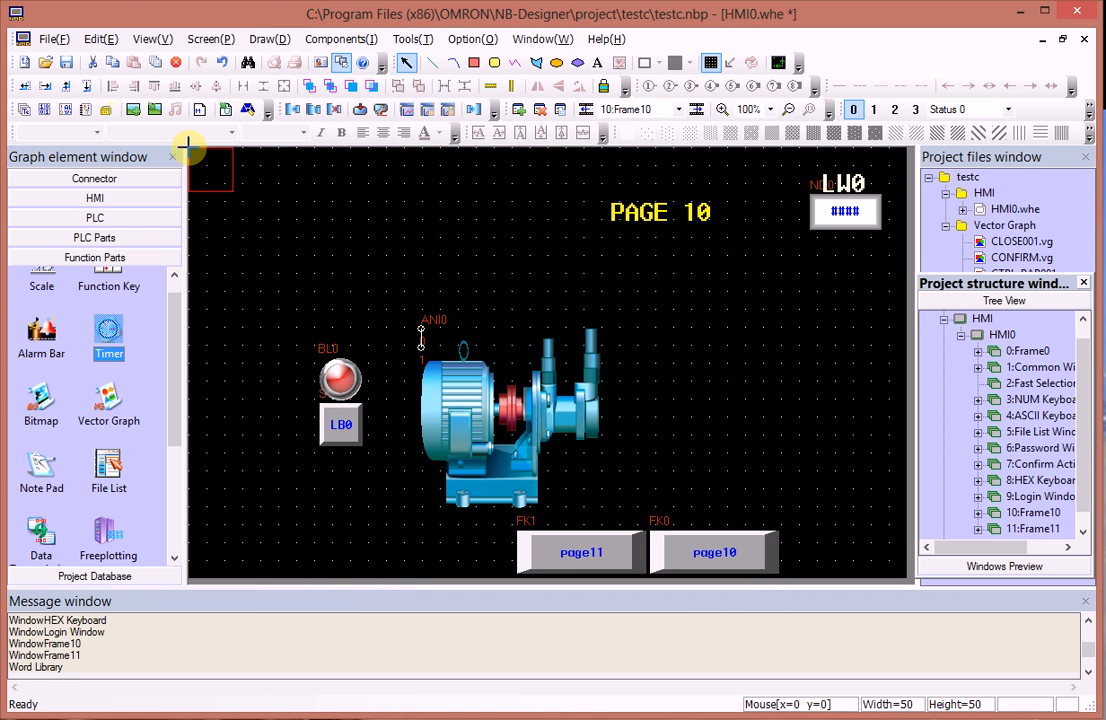
pyautogui.click(672, 302)
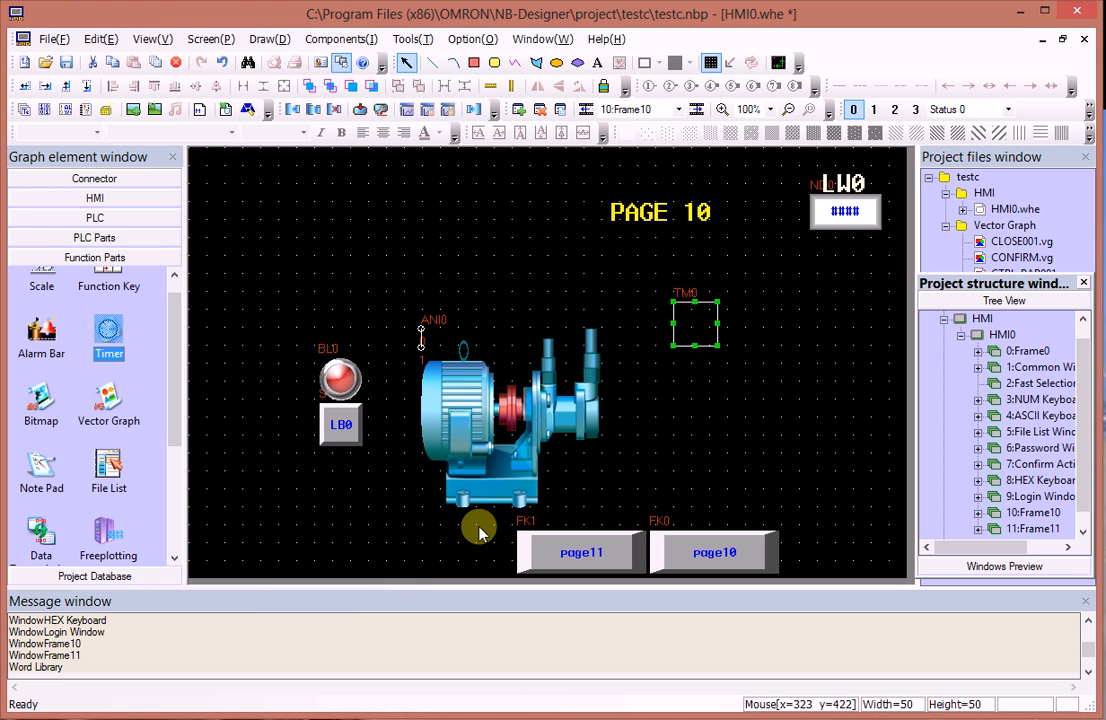
# Compile the whole project and start its indirect online simulation
pyautogui.click(314, 112)
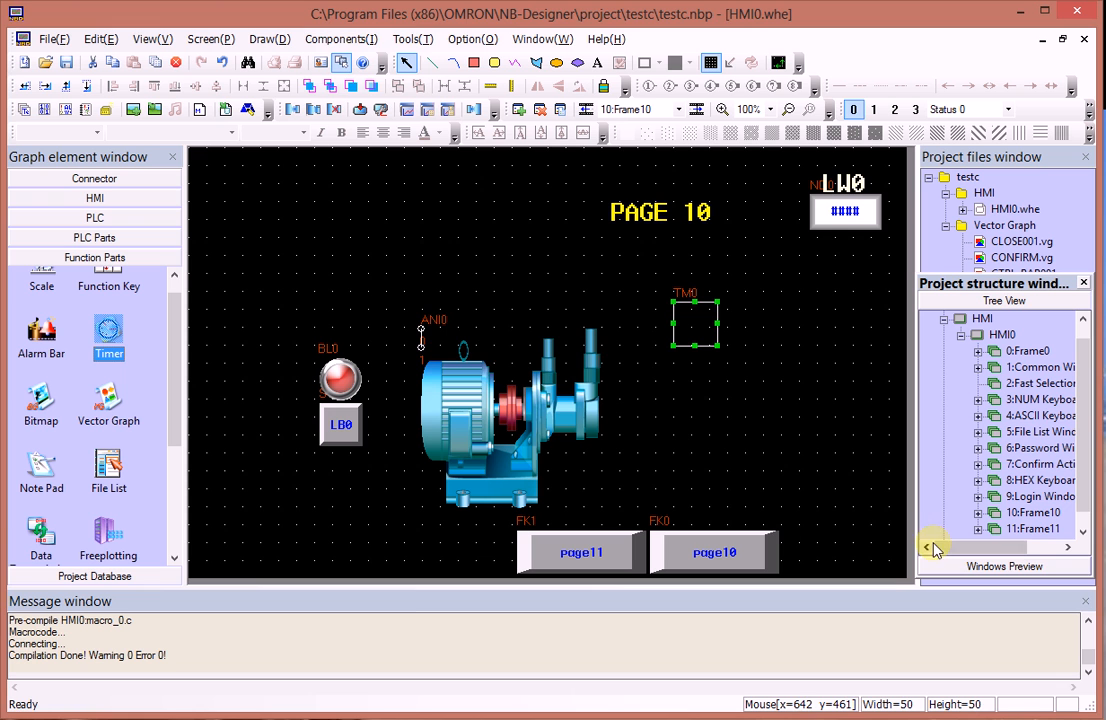
pyautogui.click(403, 39)
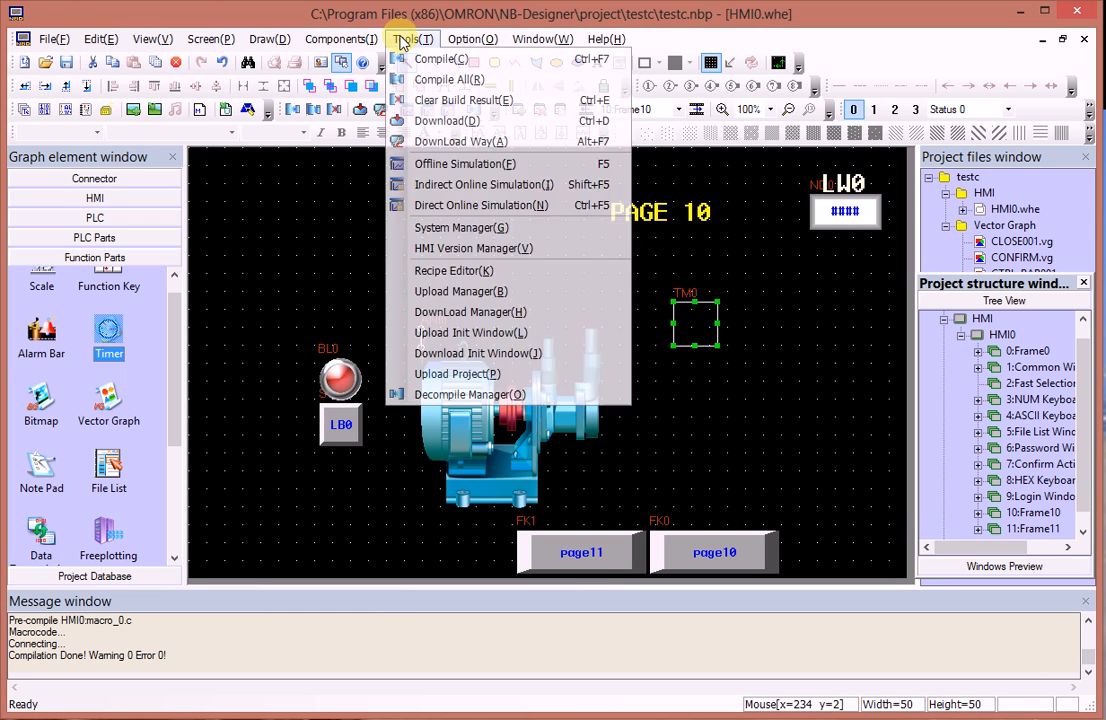
pyautogui.click(415, 185)
pyautogui.click(750, 224)
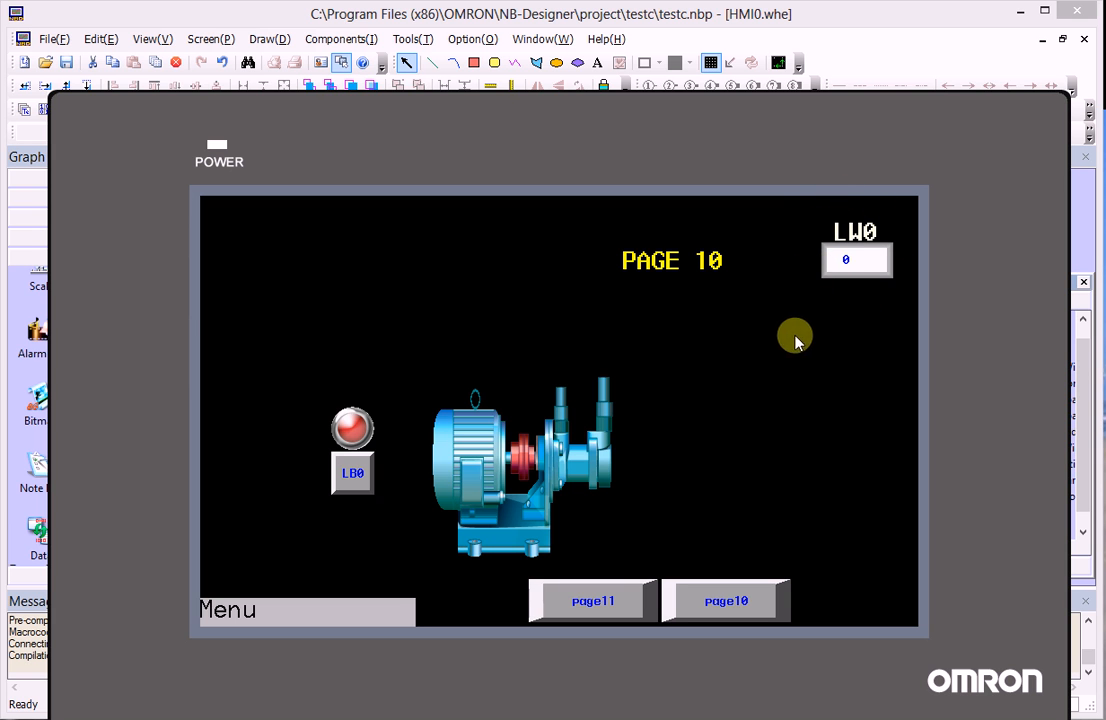
# Switch on LB0 in the simulated HMI to test the LW0 counter, and go to page 11
pyautogui.click(362, 484)
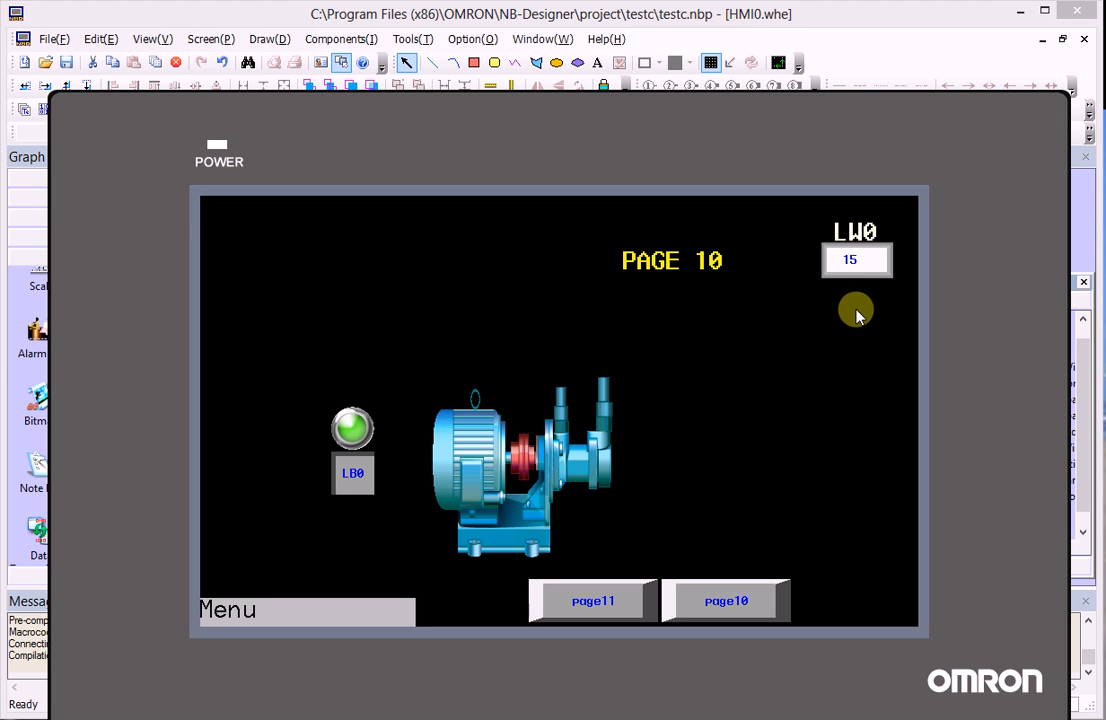
pyautogui.click(586, 600)
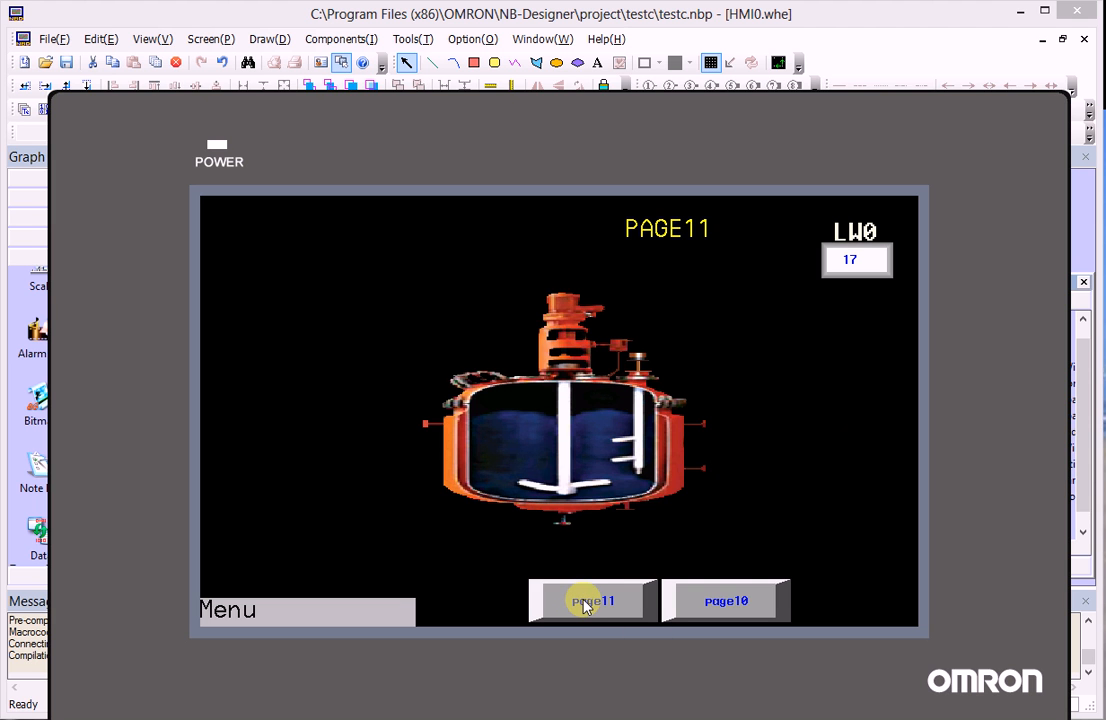
# Return to page 10 in the simulated HMI to check the LW0 counter, and close the simulation
pyautogui.click(696, 600)
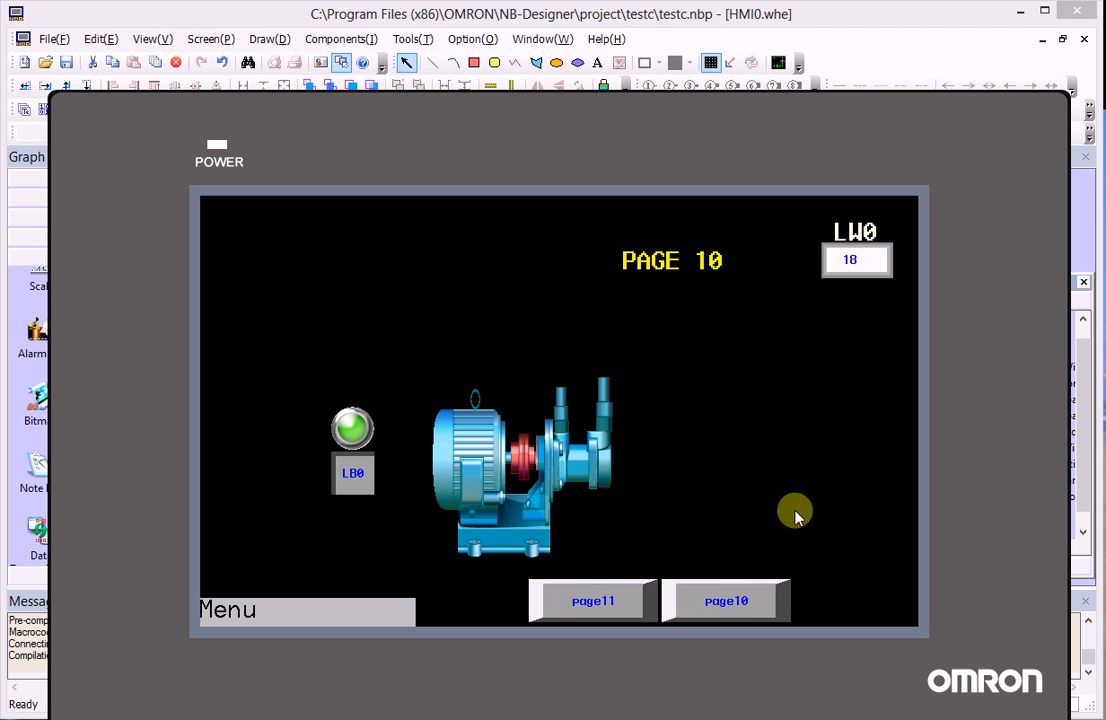
pyautogui.rightClick(788, 437)
pyautogui.click(812, 446)
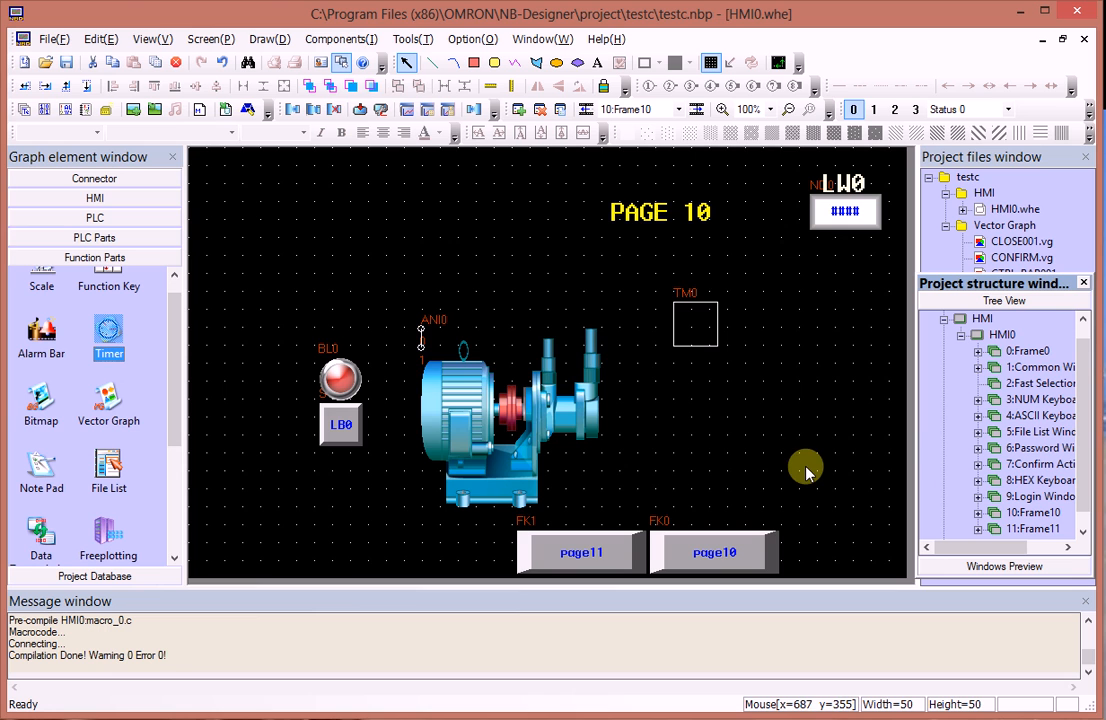
# Add a new frame named MACRO at the end of HMI0's frame list
pyautogui.click(993, 336)
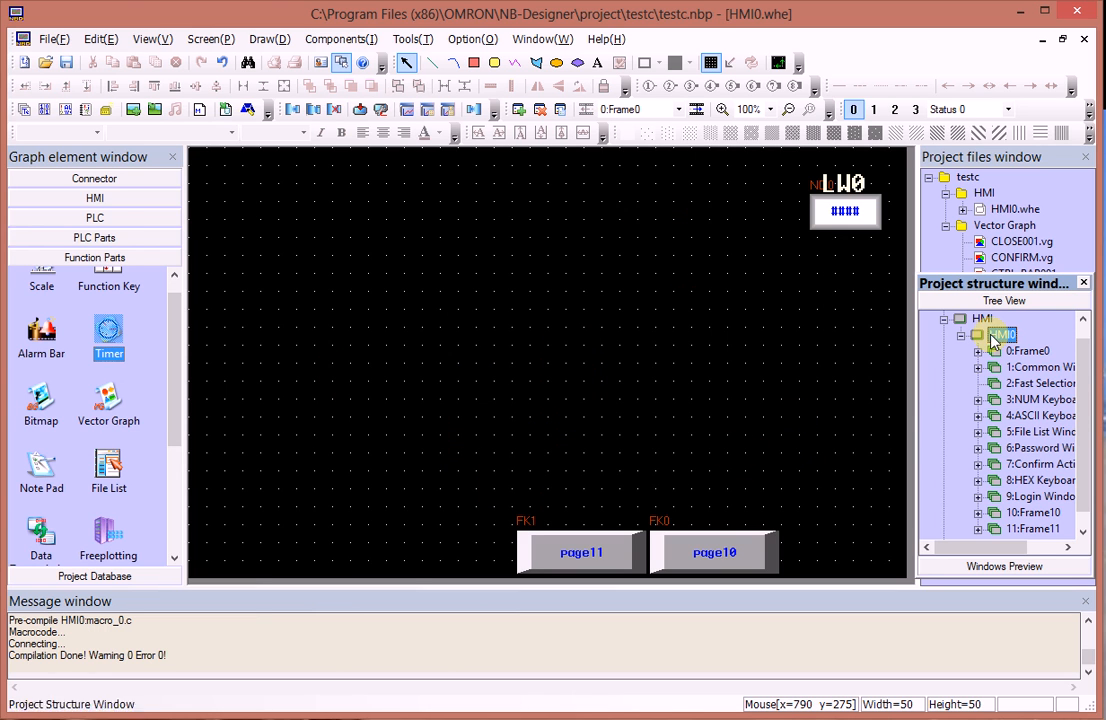
pyautogui.rightClick(980, 322)
pyautogui.click(967, 324)
pyautogui.click(519, 113)
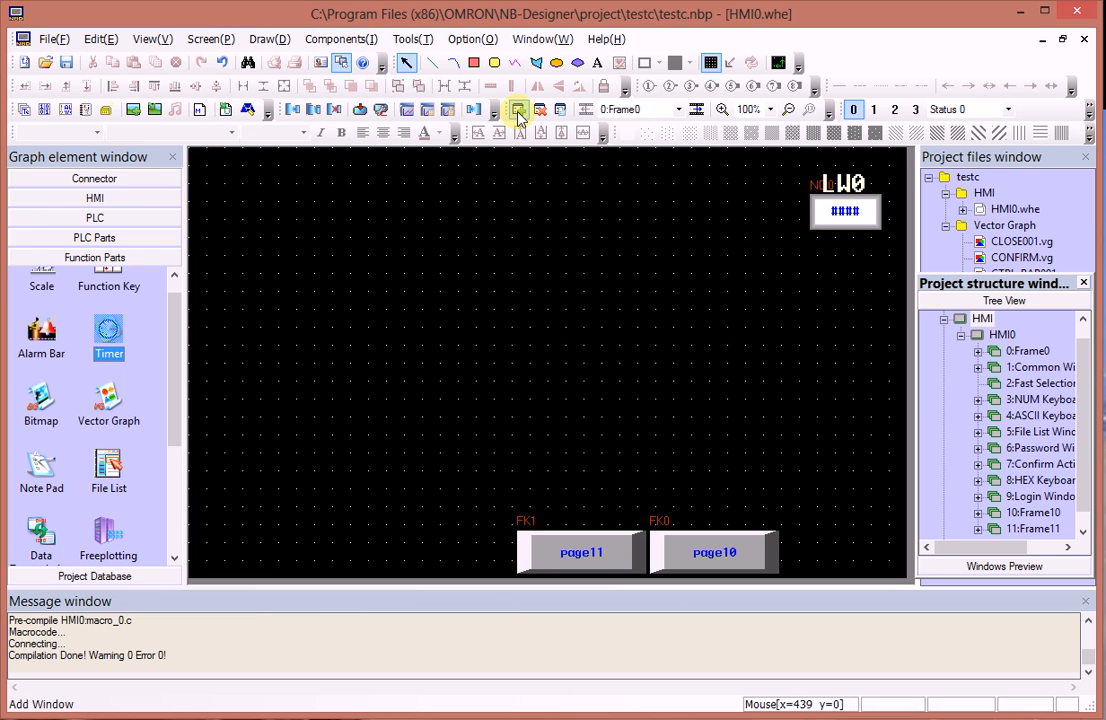
pyautogui.moveTo(513, 379); pyautogui.dragTo(436, 377)
pyautogui.write('MAC')
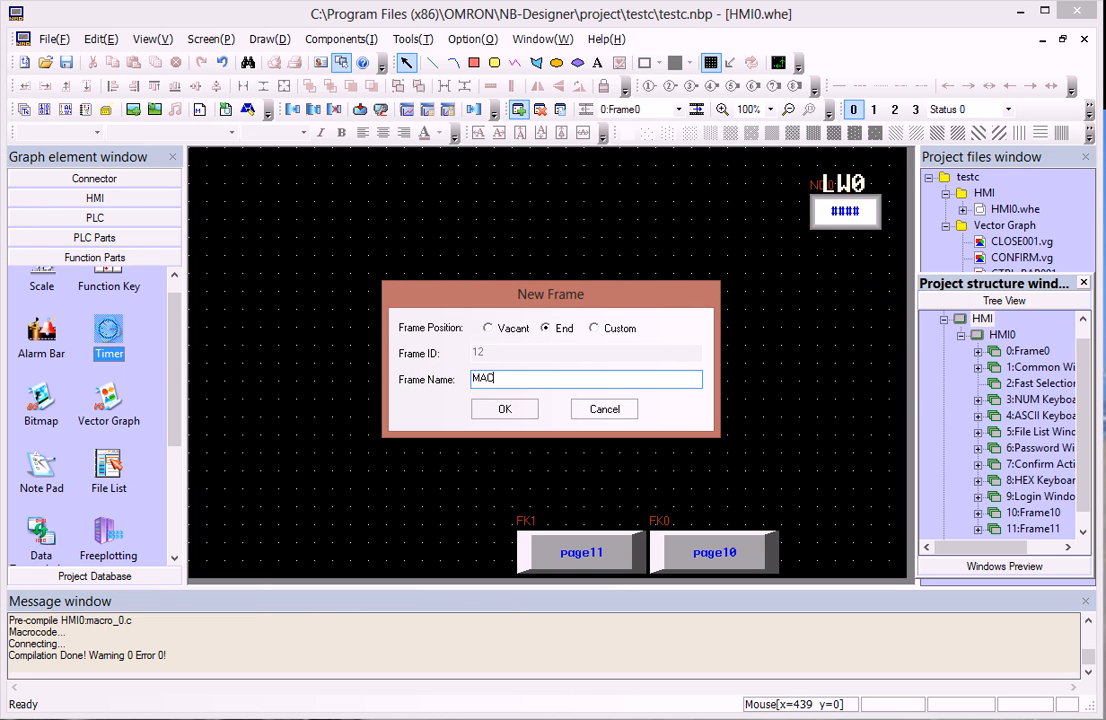
pyautogui.write('RO')
pyautogui.click(516, 411)
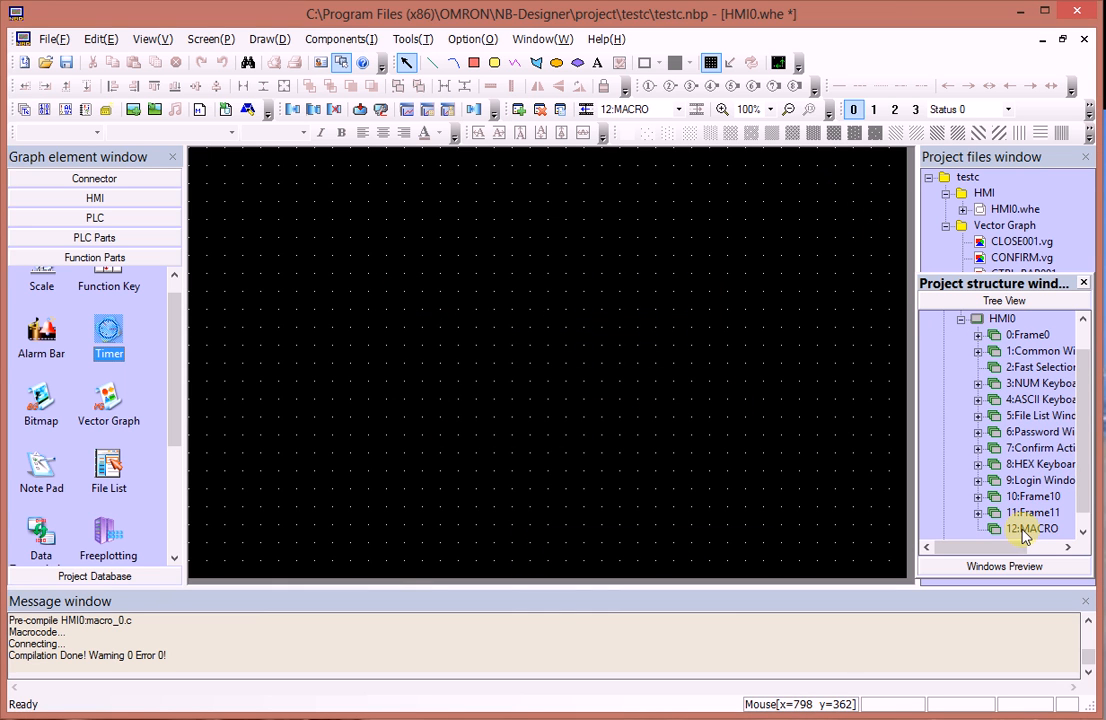
# Move the TM0 timer from Frame10 to the MACRO frame by cutting and pasting it
pyautogui.doubleClick(1030, 496)
pyautogui.click(714, 325)
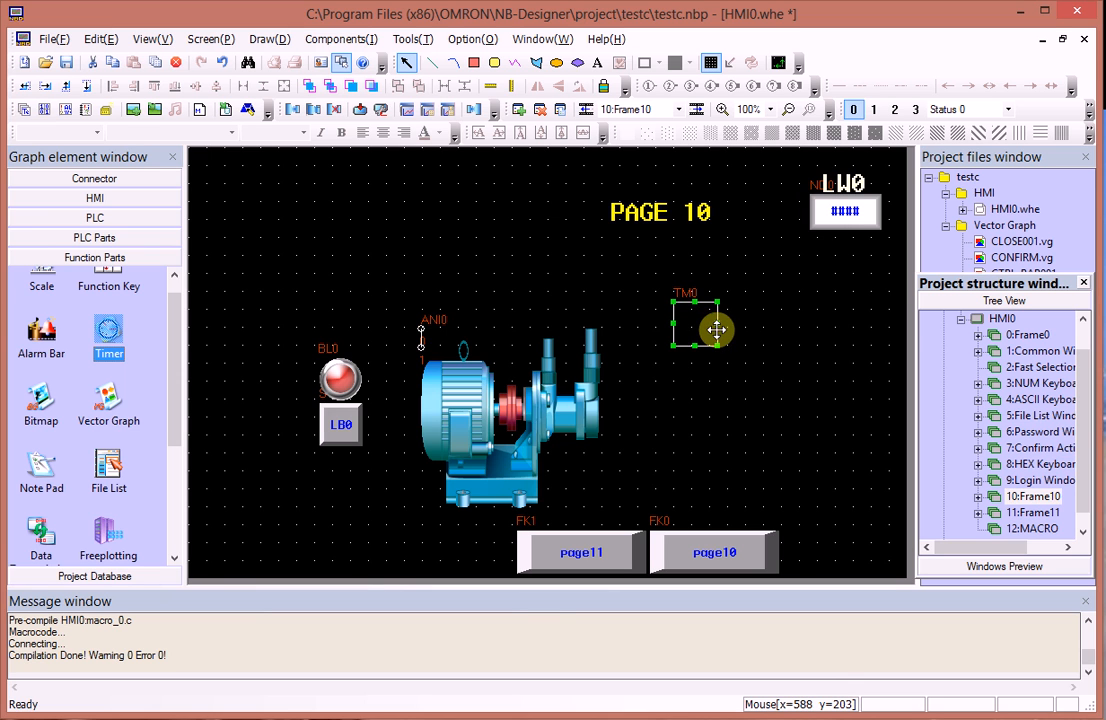
pyautogui.press('Delete')
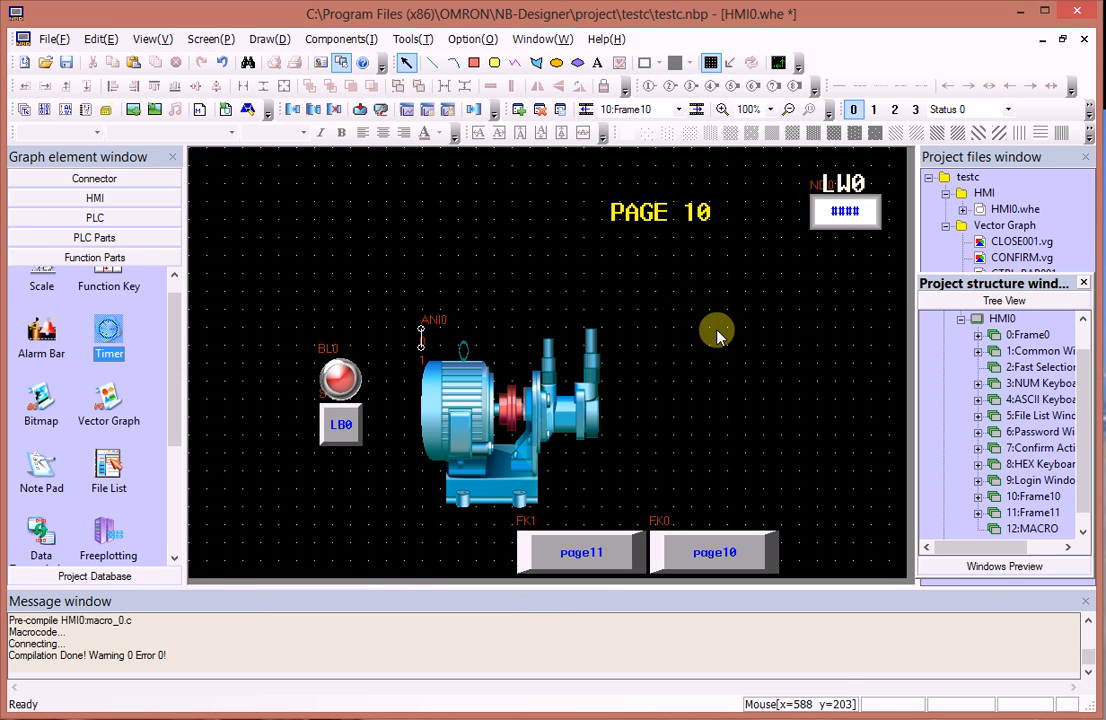
pyautogui.doubleClick(1025, 528)
pyautogui.rightClick(548, 329)
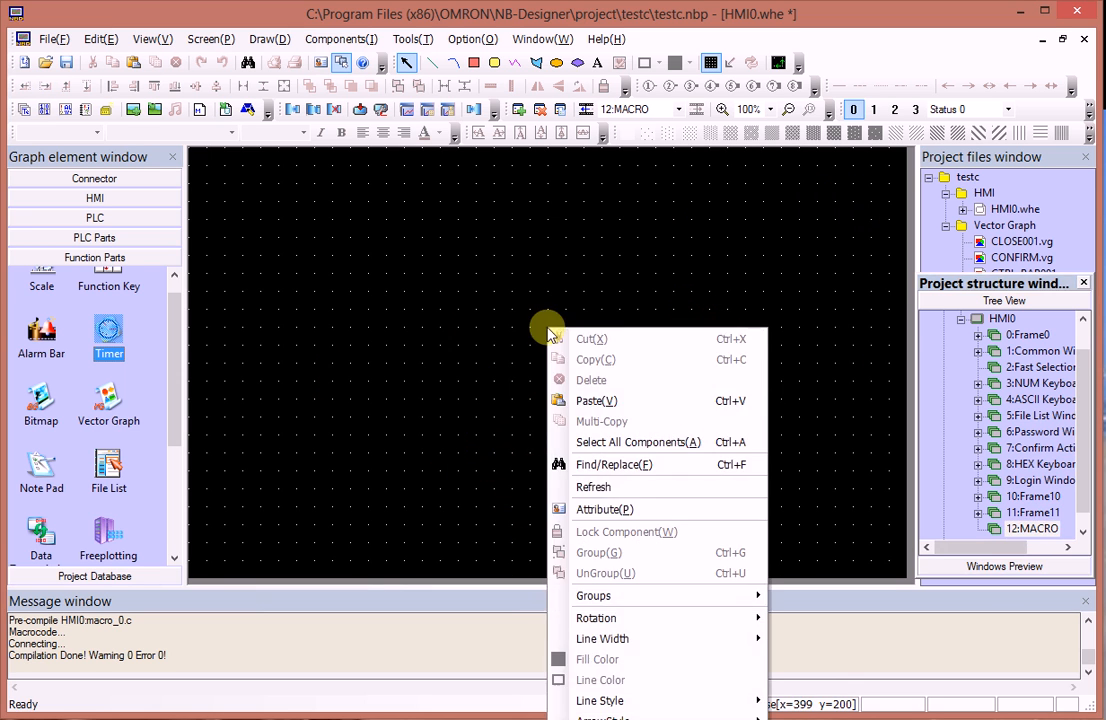
pyautogui.click(590, 401)
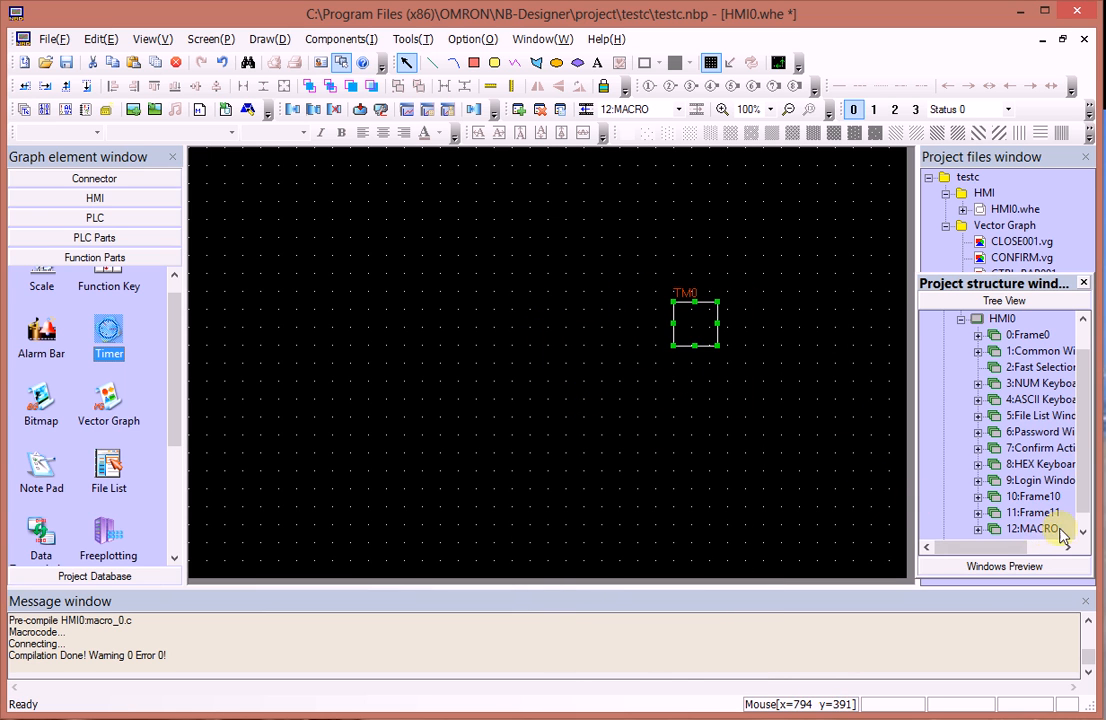
# Set Frame10's second bottom window to 12:MACRO in its window attributes
pyautogui.doubleClick(1033, 497)
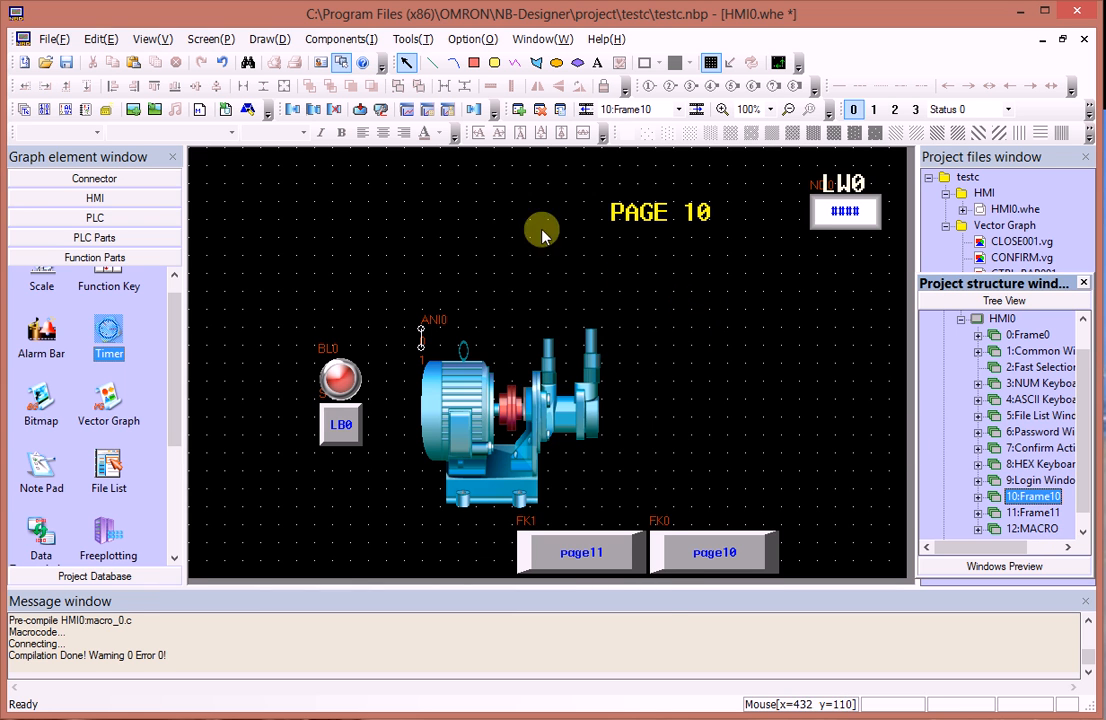
pyautogui.rightClick(449, 195)
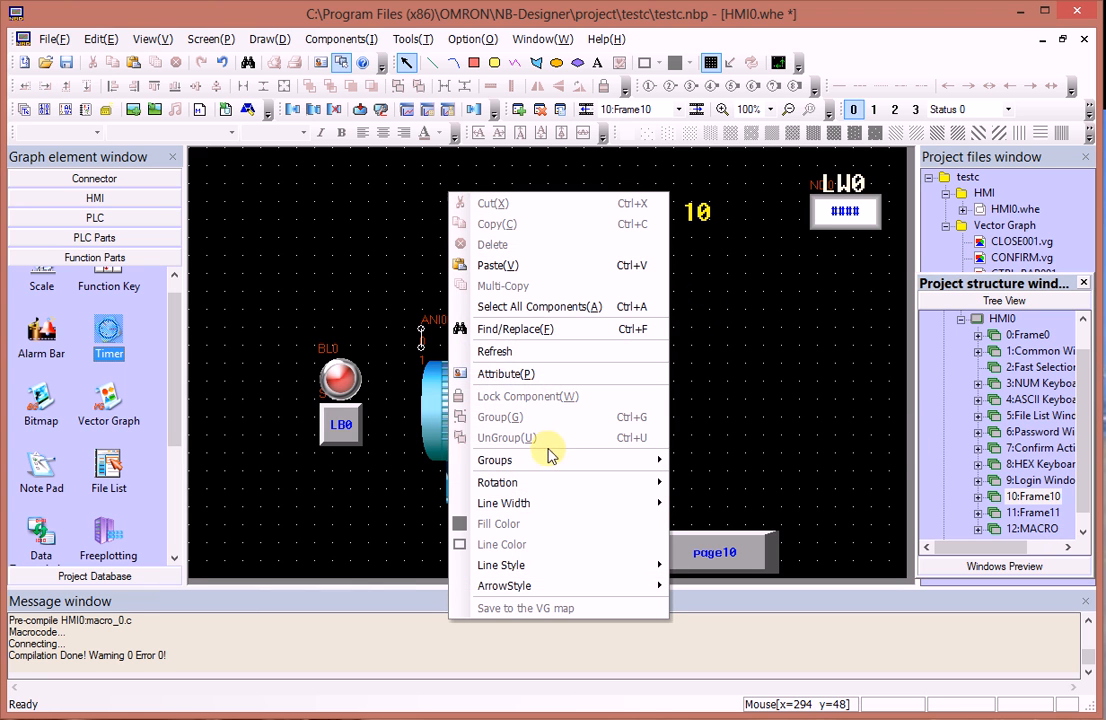
pyautogui.click(520, 374)
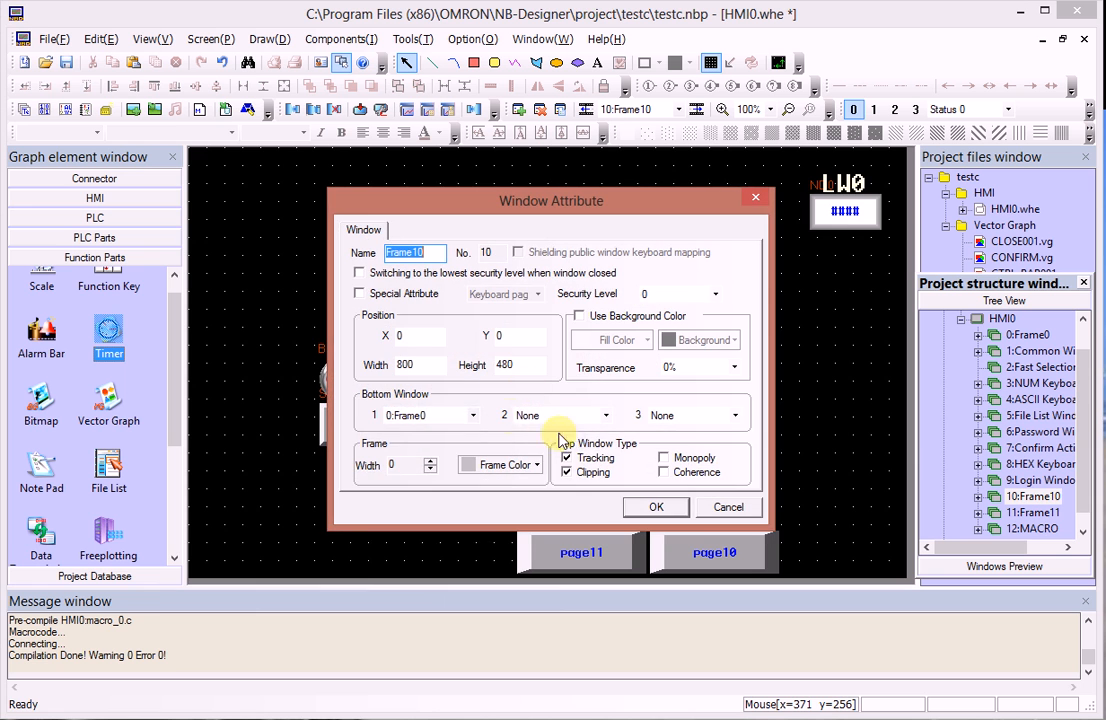
pyautogui.click(467, 416)
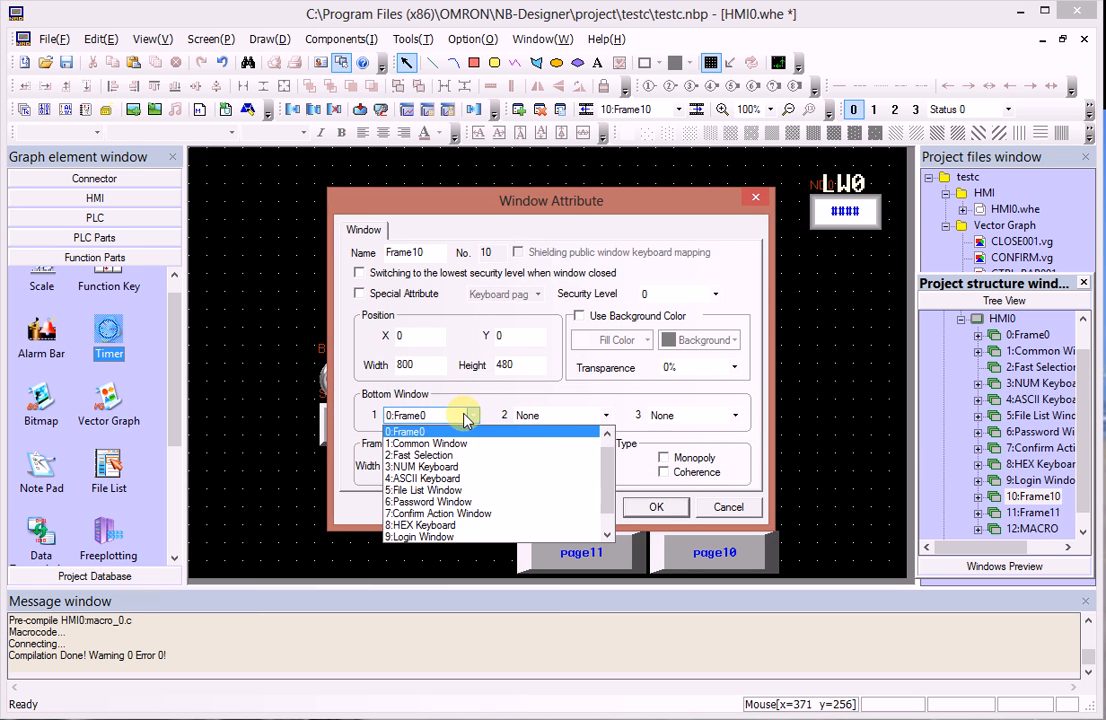
pyautogui.click(578, 416)
pyautogui.scroll(-1, 573, 538)
pyautogui.click(553, 549)
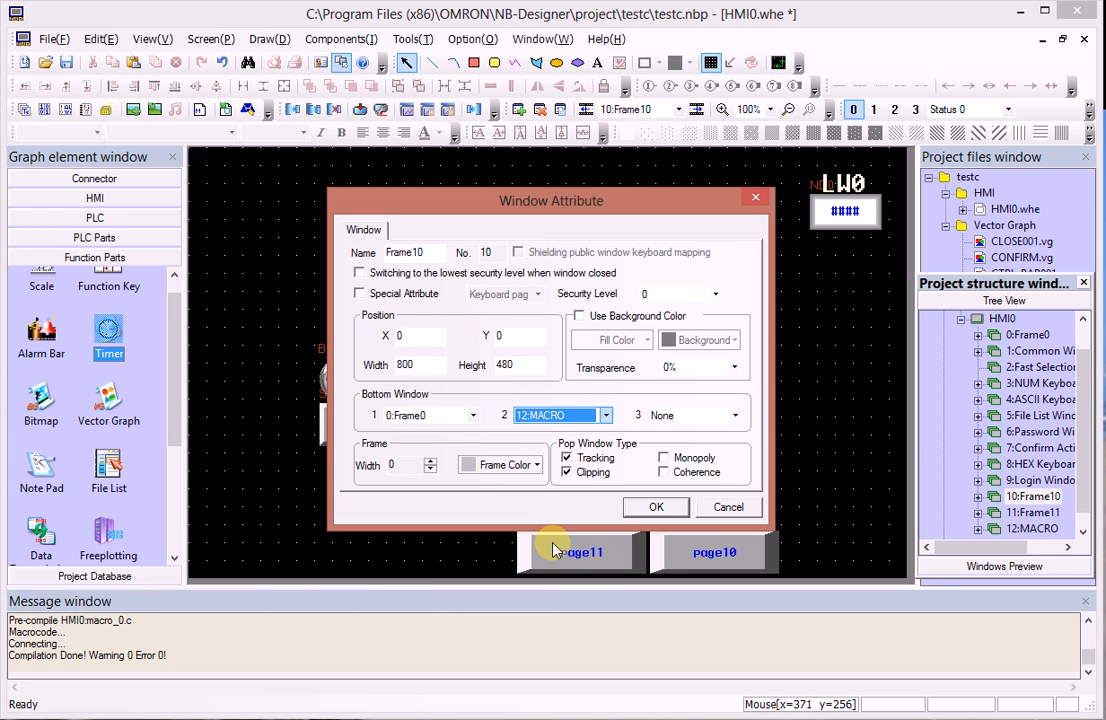
pyautogui.click(640, 507)
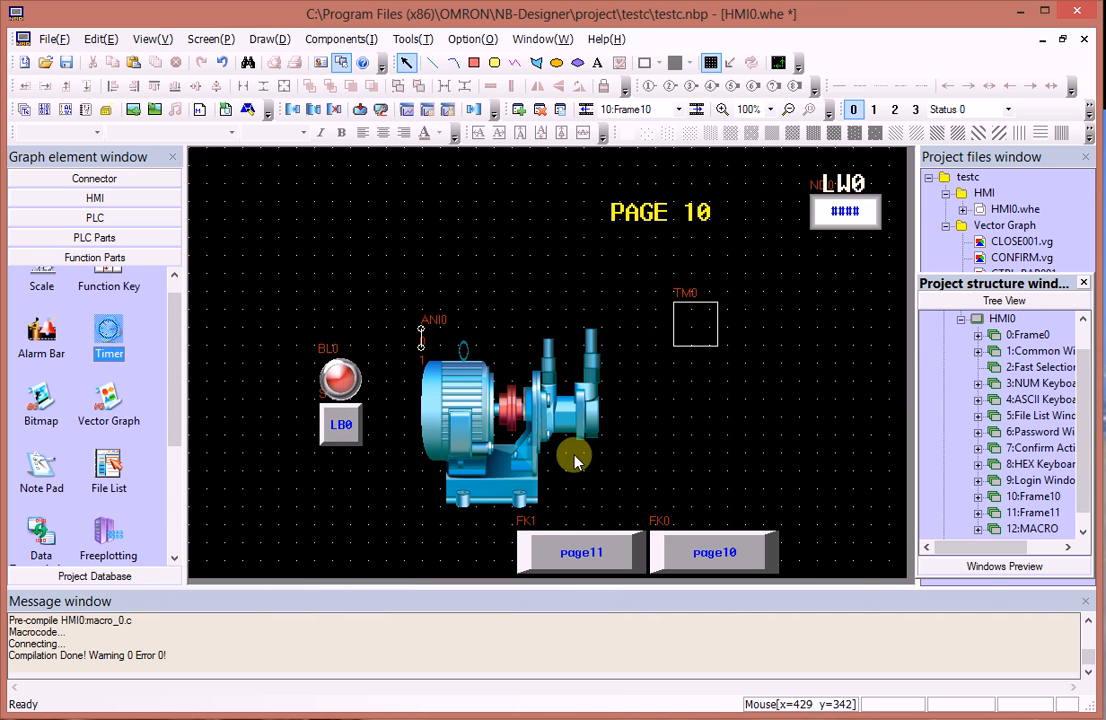
# Set Frame11's second bottom window to 12:MACRO in its window attributes
pyautogui.doubleClick(1033, 513)
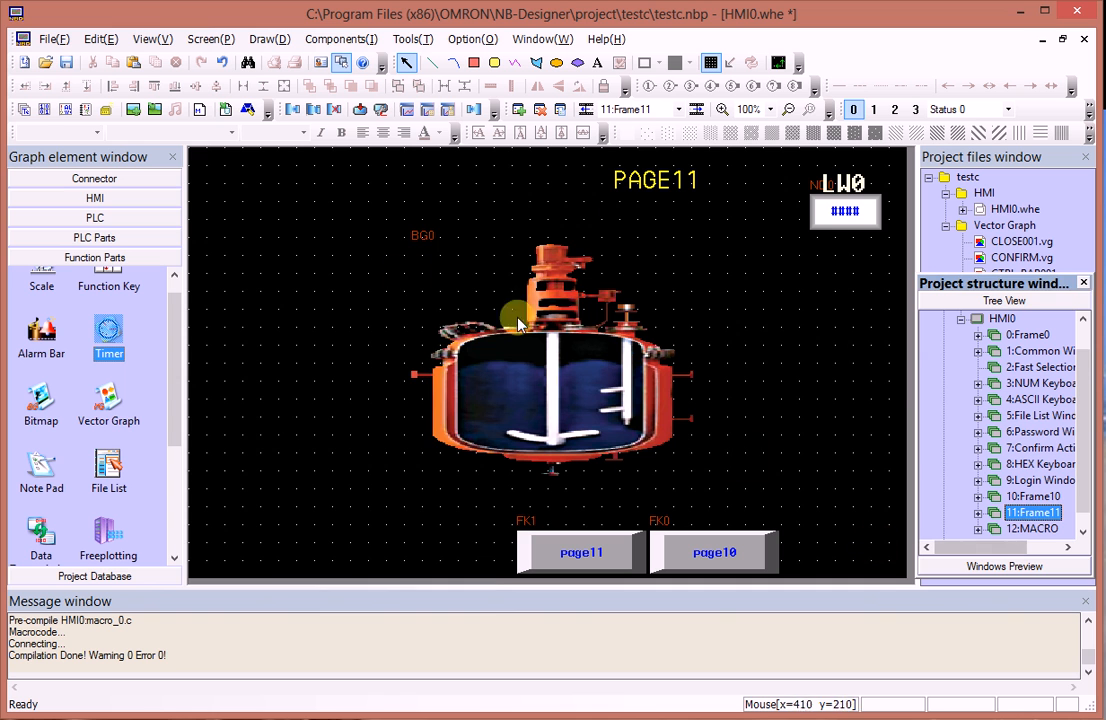
pyautogui.rightClick(272, 202)
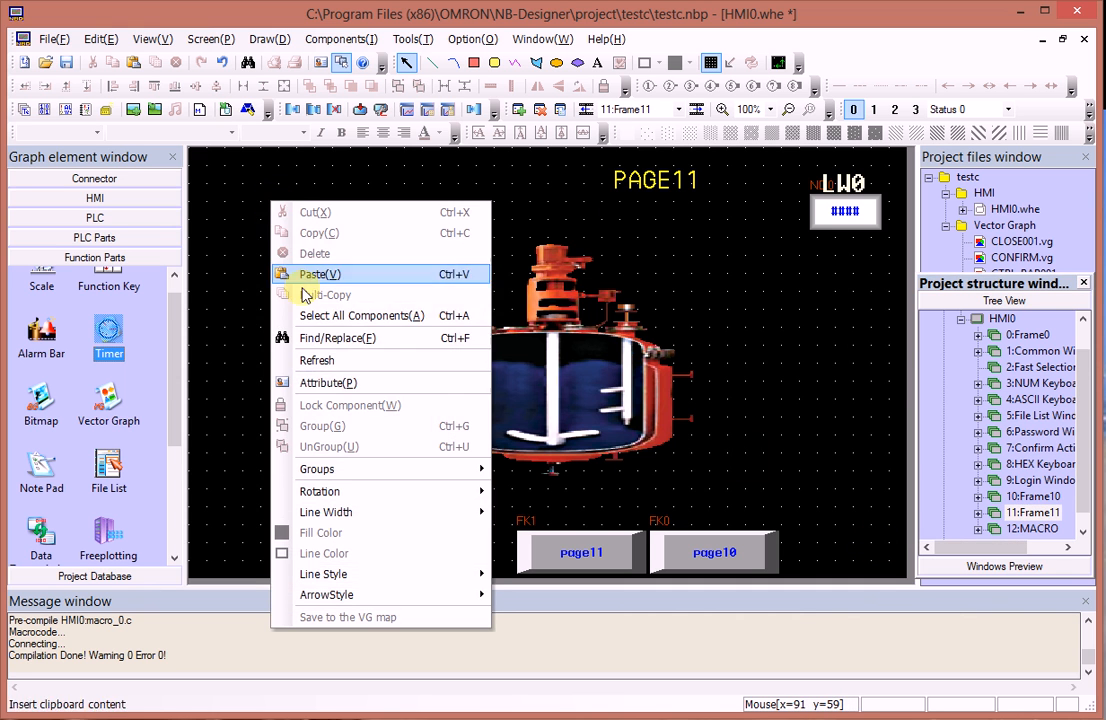
pyautogui.click(320, 382)
pyautogui.click(567, 421)
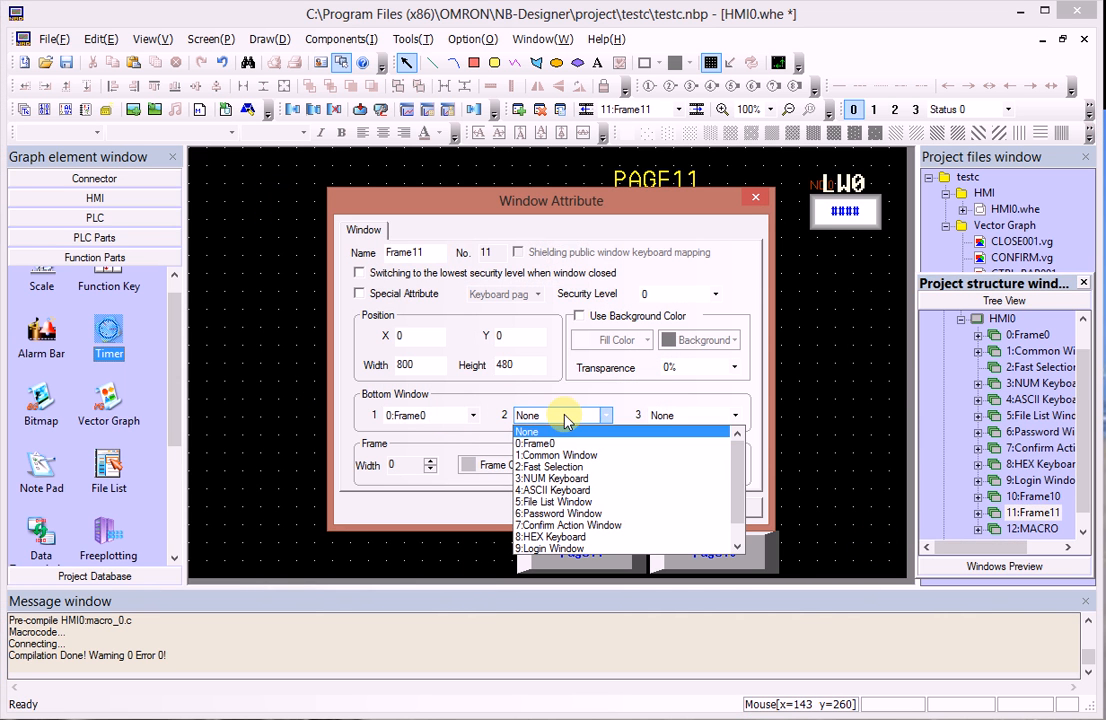
pyautogui.scroll(-1, 538, 505)
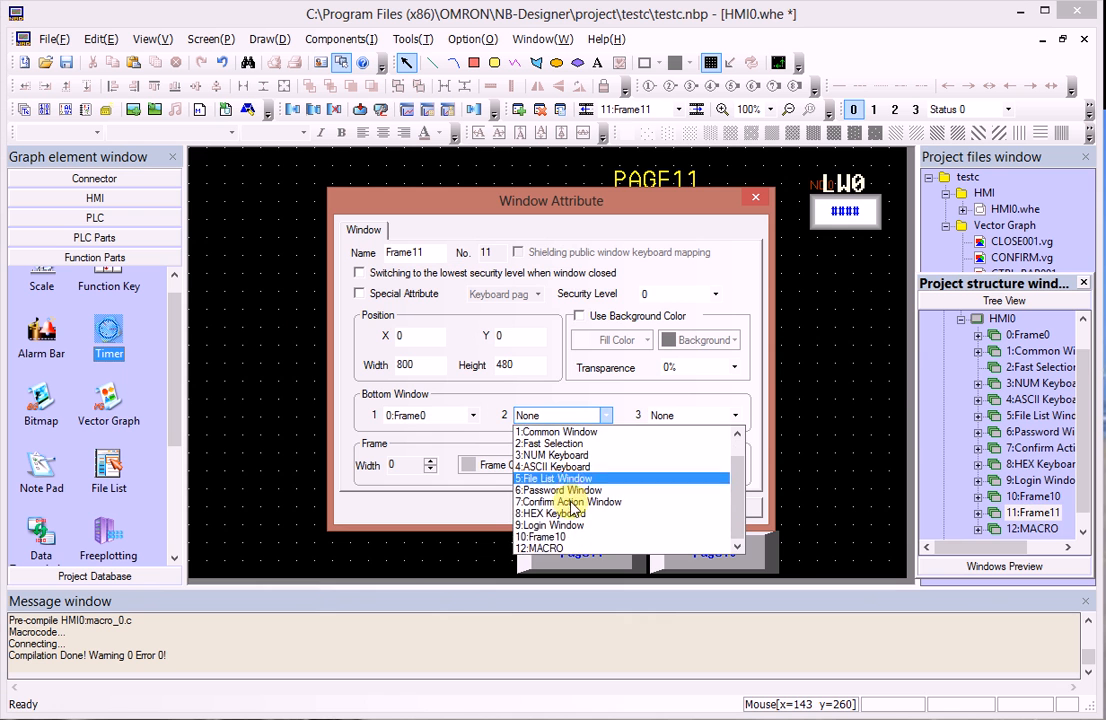
pyautogui.click(540, 545)
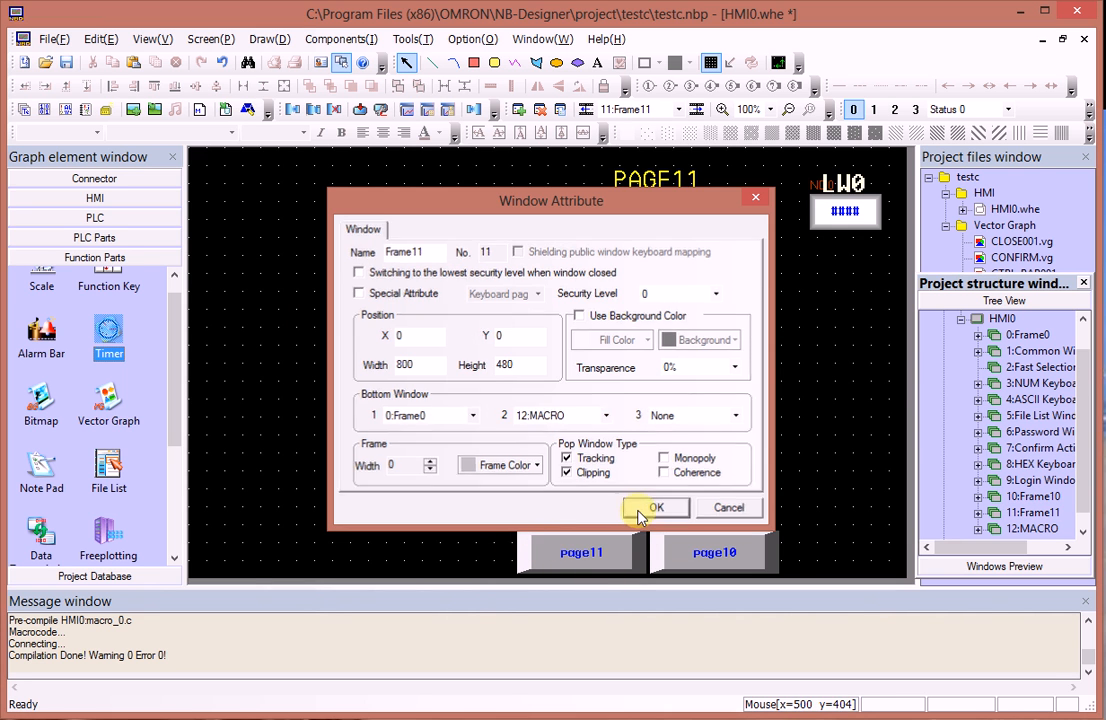
pyautogui.click(638, 509)
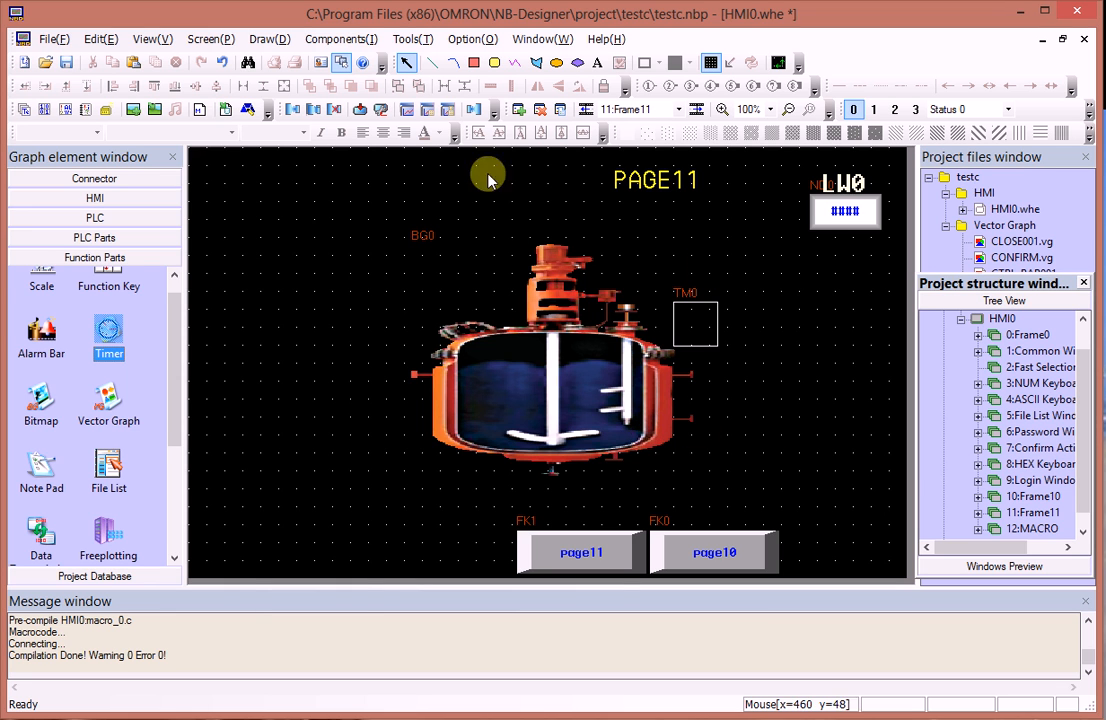
# Recompile the project with the MACRO bottom windows and launch the indirect online simulation of HMI0
pyautogui.click(314, 112)
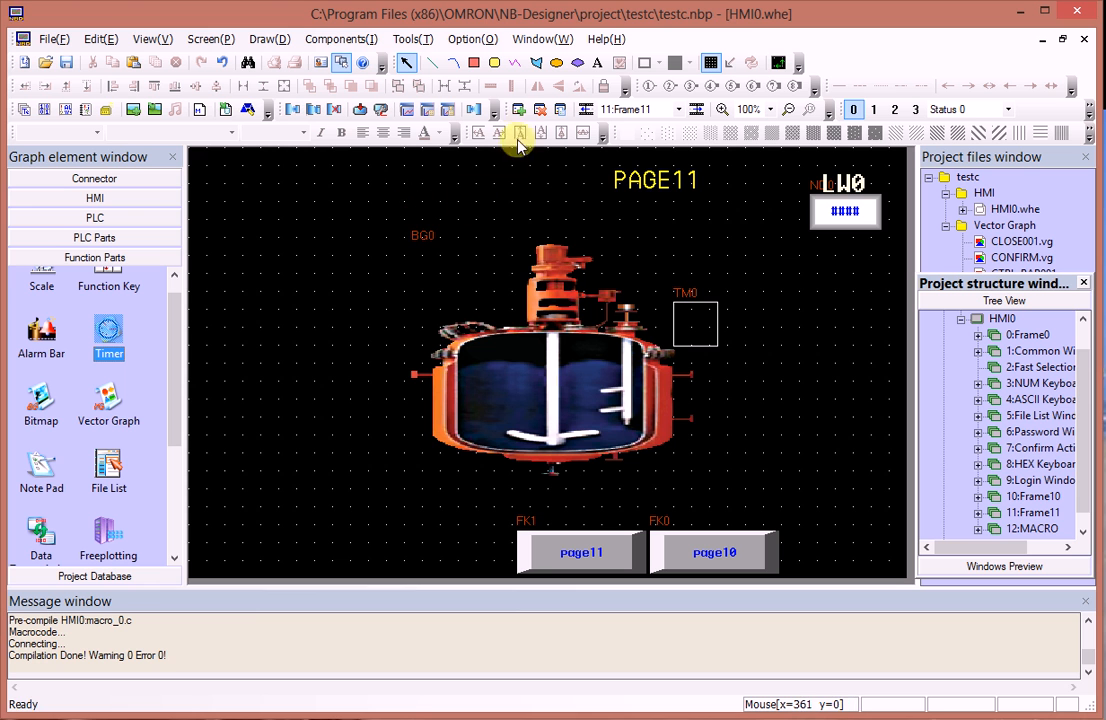
pyautogui.click(418, 39)
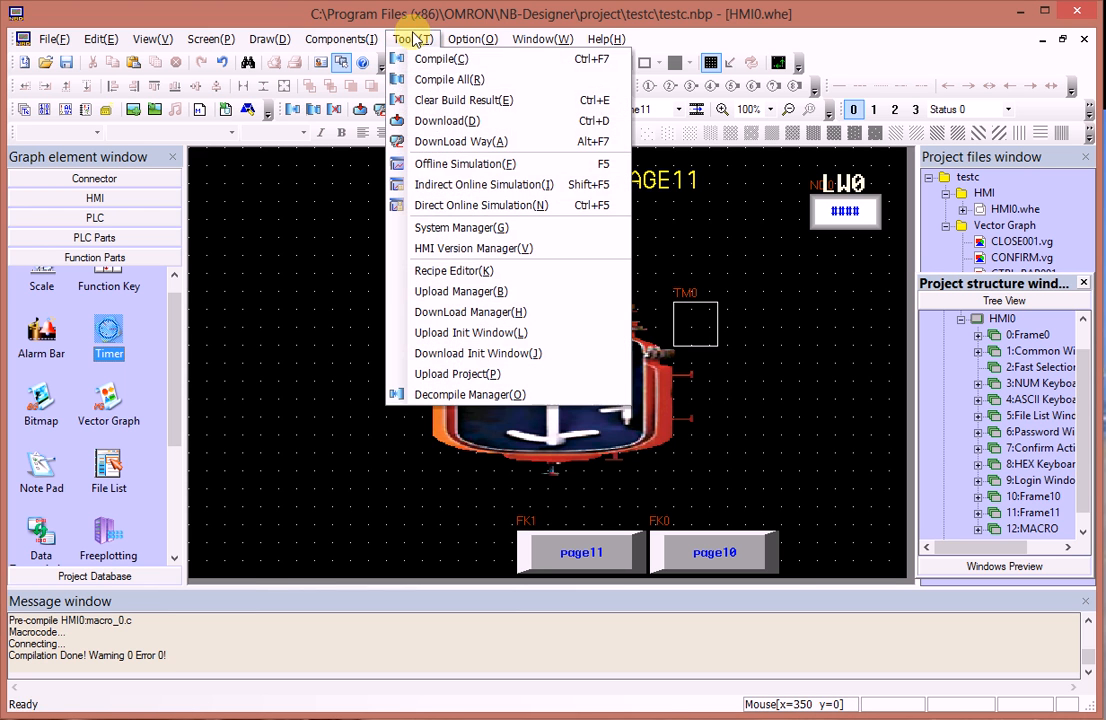
pyautogui.click(426, 180)
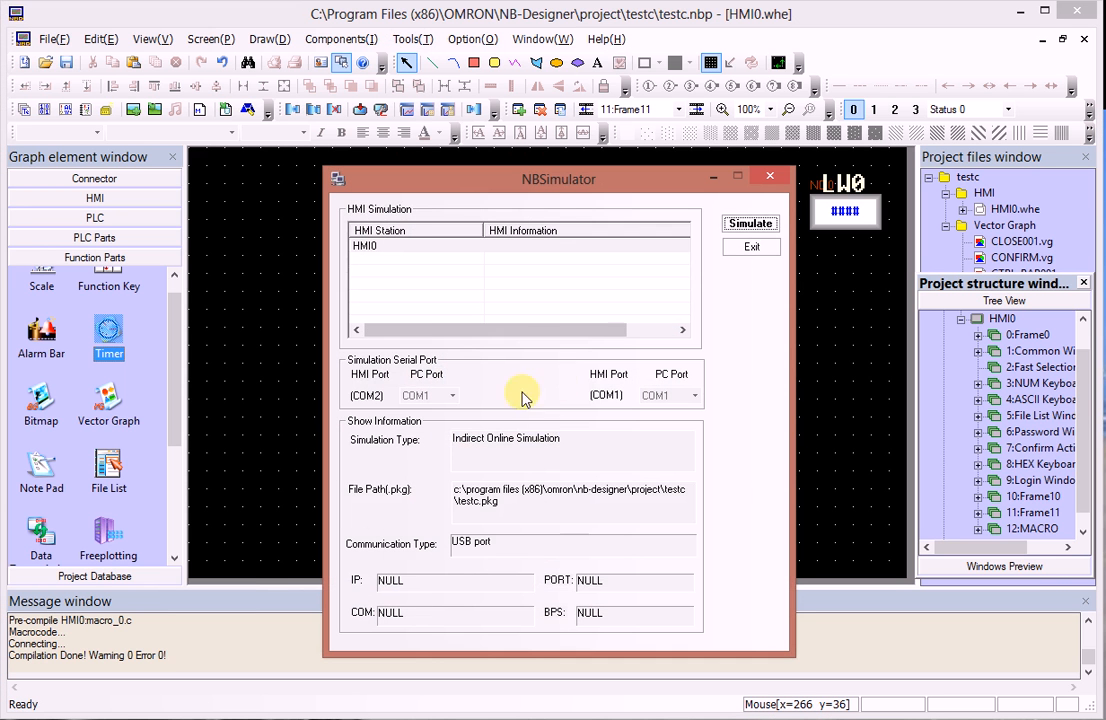
pyautogui.click(752, 224)
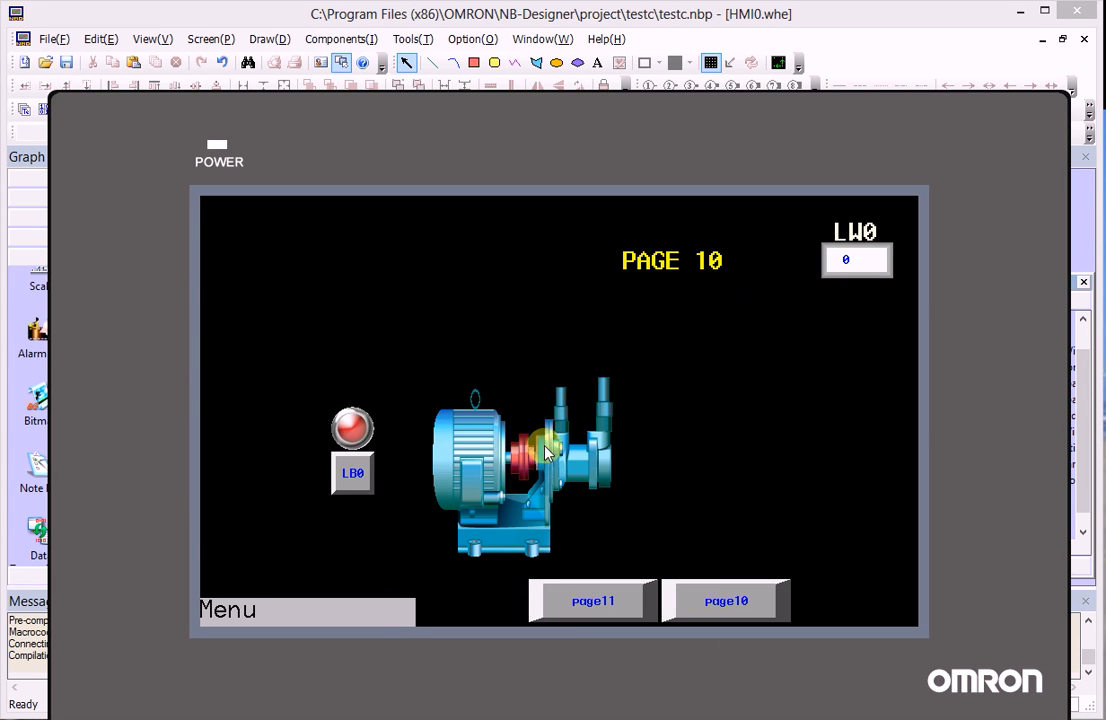
# Test the LW0 counter by switching on LB0, visiting page 11, returning to page 10 and switching LB0 off
pyautogui.click(360, 463)
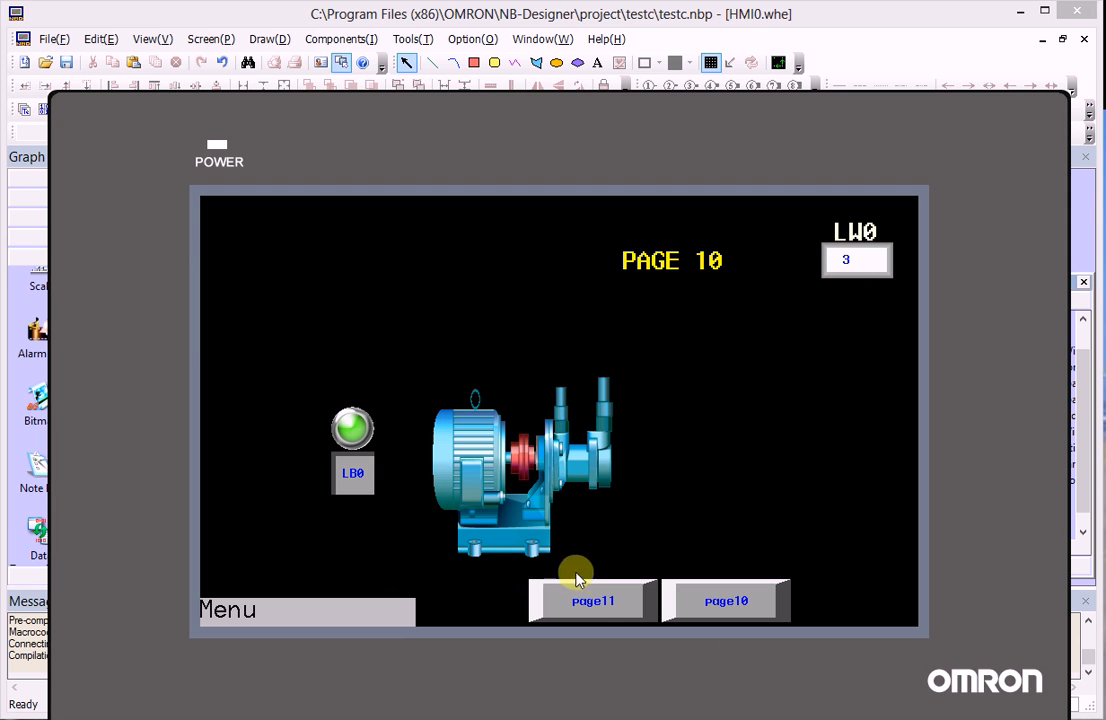
pyautogui.click(607, 597)
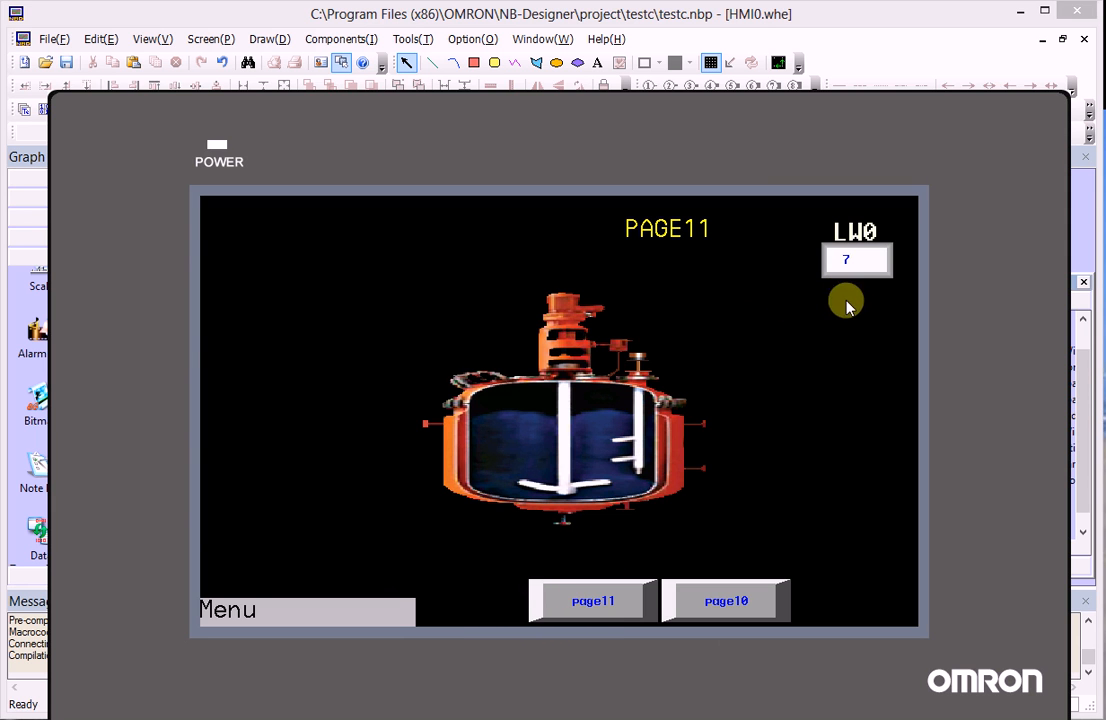
pyautogui.click(726, 601)
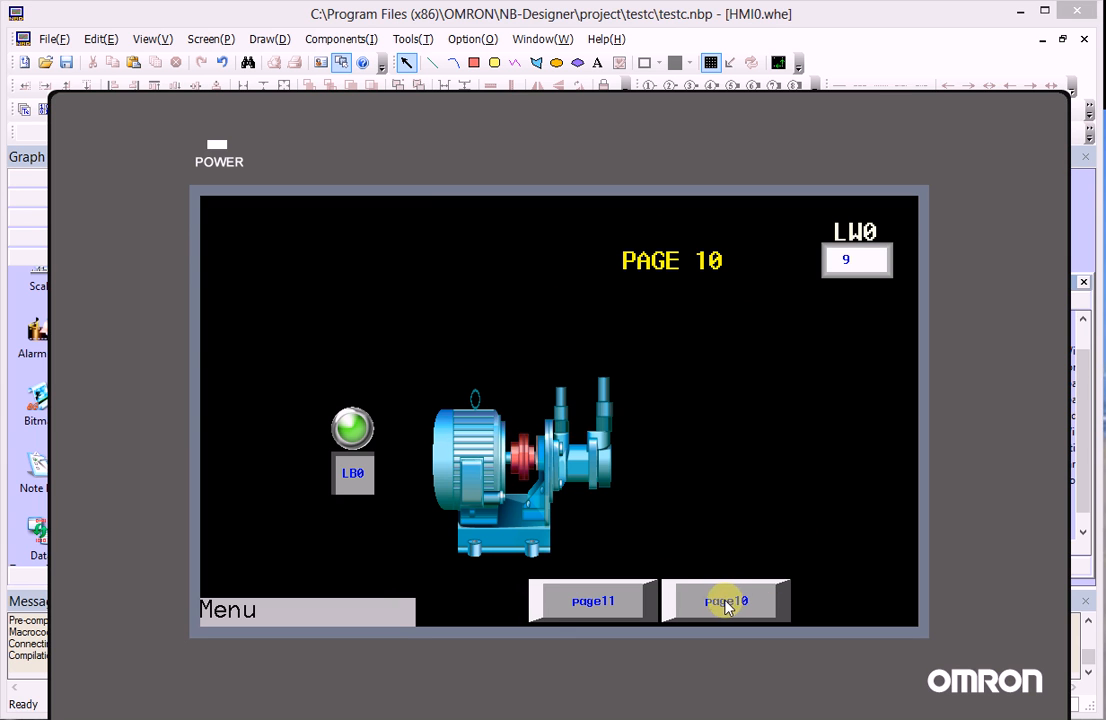
pyautogui.click(356, 478)
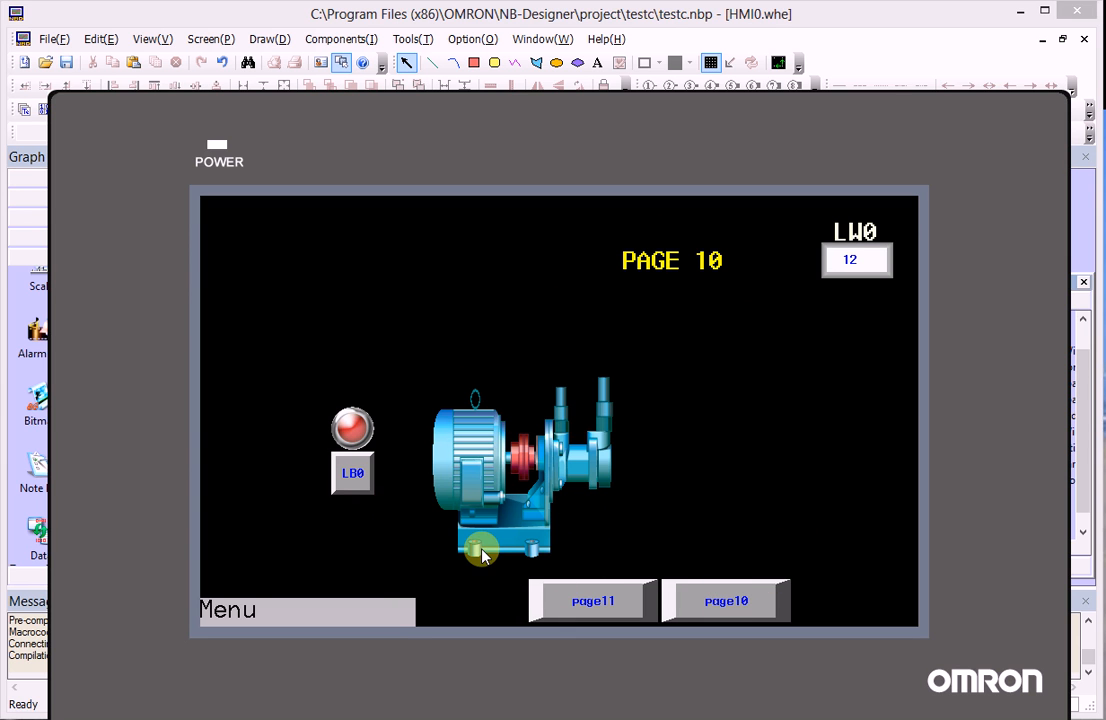